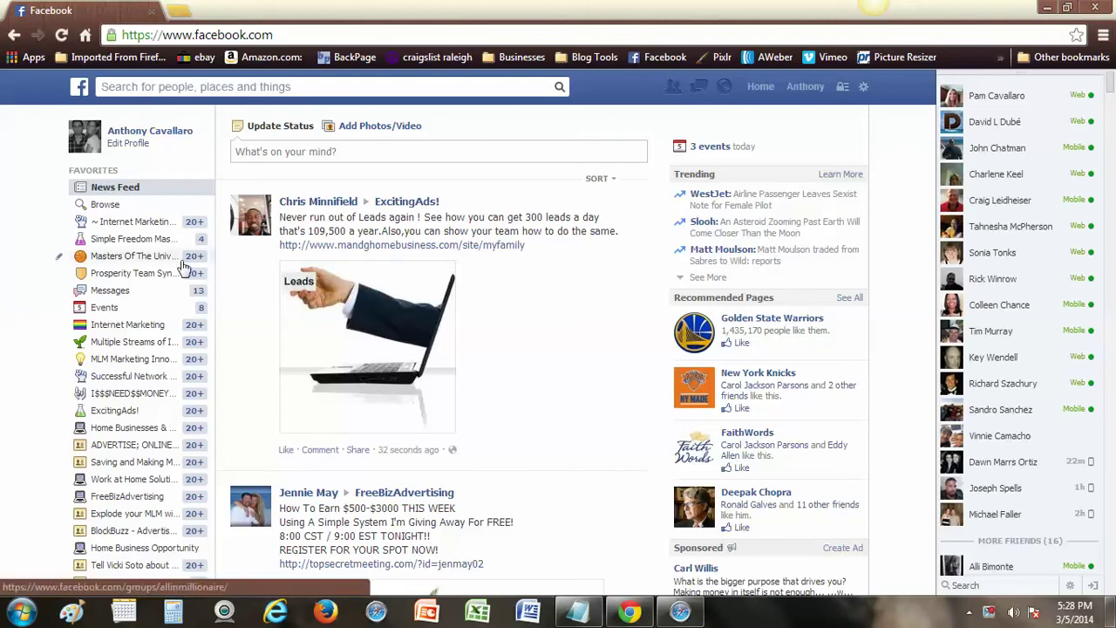
Start a new event and name it with the first Notepad line, Join Us Tonight LIVE 9PM EST... "The Residual Income Factory"
{"action": "left_click", "coordinate": [103, 313]}
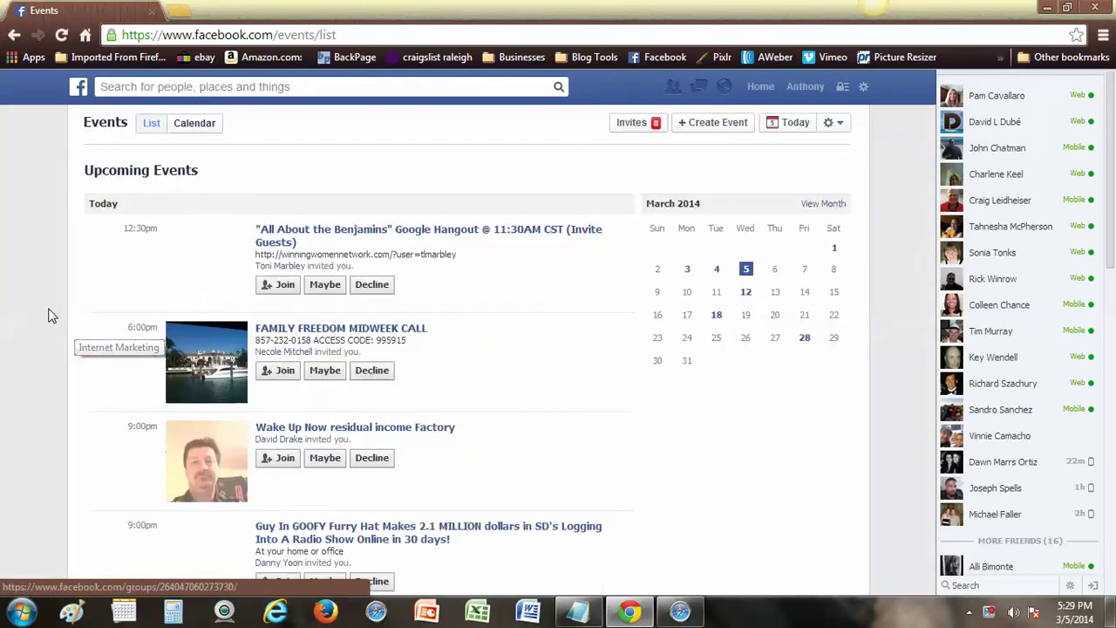
{"action": "left_click", "coordinate": [716, 126]}
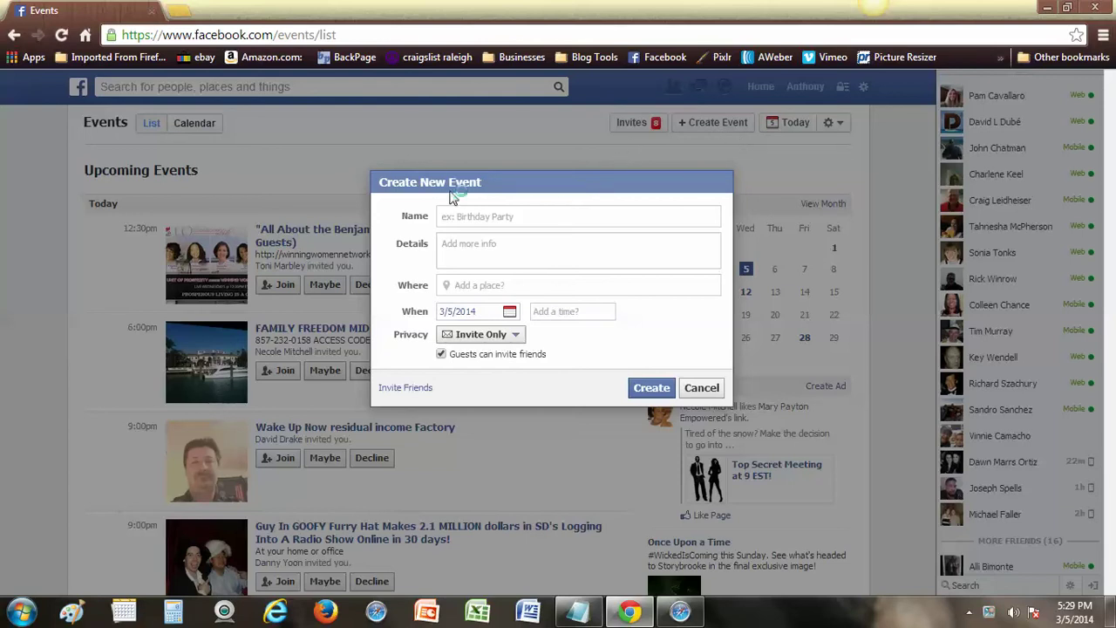
{"action": "left_click", "coordinate": [577, 610]}
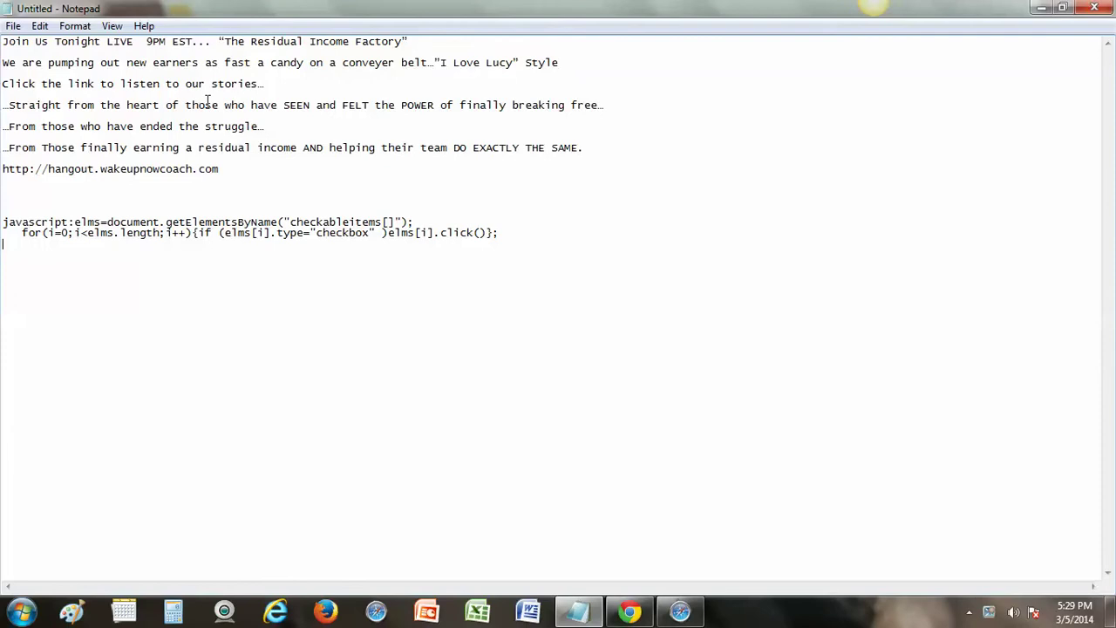
{"action": "left_click_drag", "start_coordinate": [408, 42], "coordinate": [2, 41]}
{"action": "right_click", "coordinate": [9, 43]}
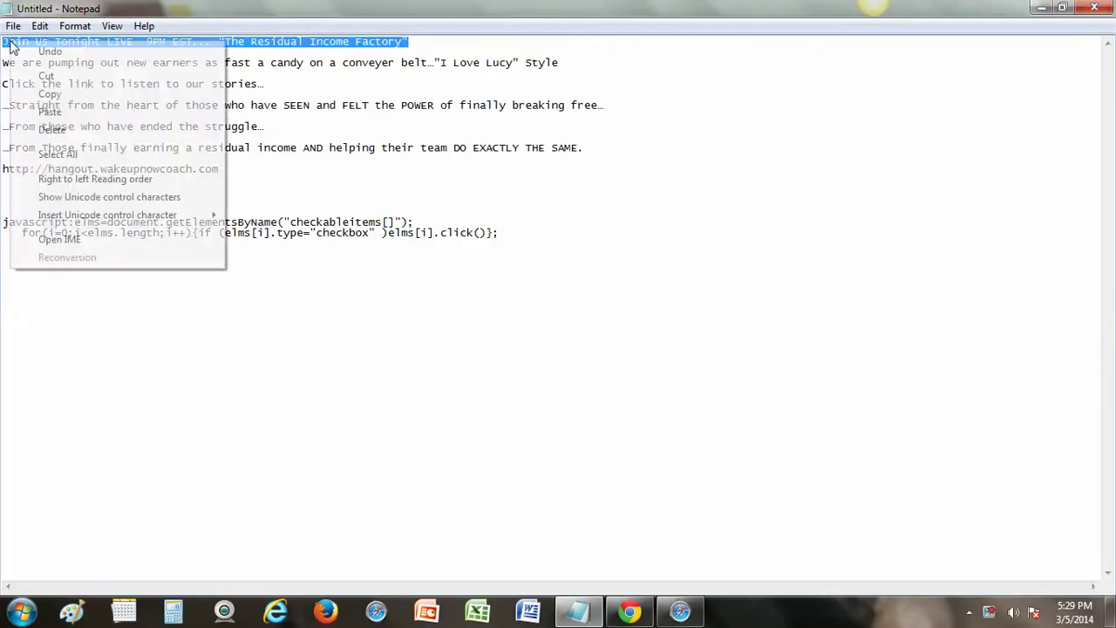
{"action": "left_click", "coordinate": [62, 96]}
{"action": "left_click", "coordinate": [1041, 8]}
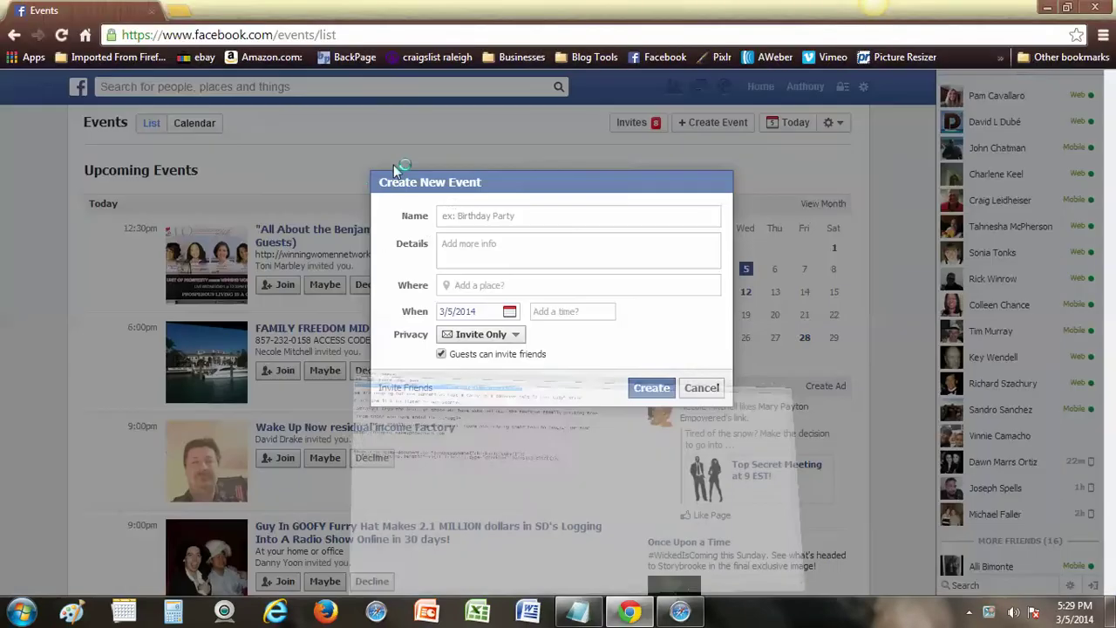
{"action": "right_click", "coordinate": [450, 217]}
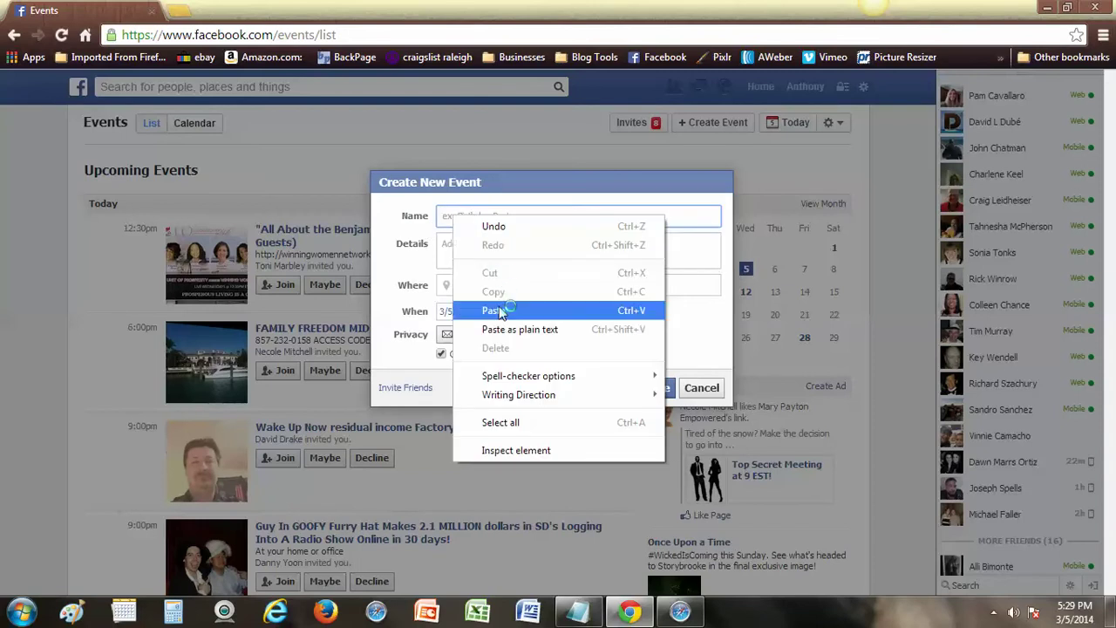
{"action": "left_click", "coordinate": [498, 309]}
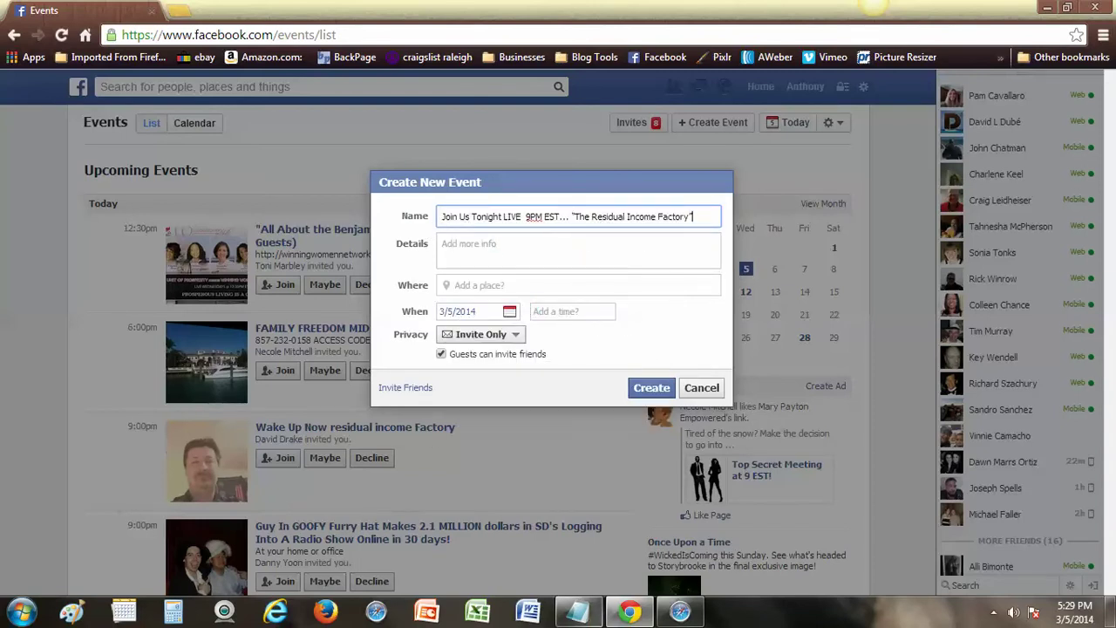
Copy the Notepad text from "We are pumping out new earners" through the hangout.wakeupnowcoach.com link into the event's details
{"action": "left_click", "coordinate": [578, 611]}
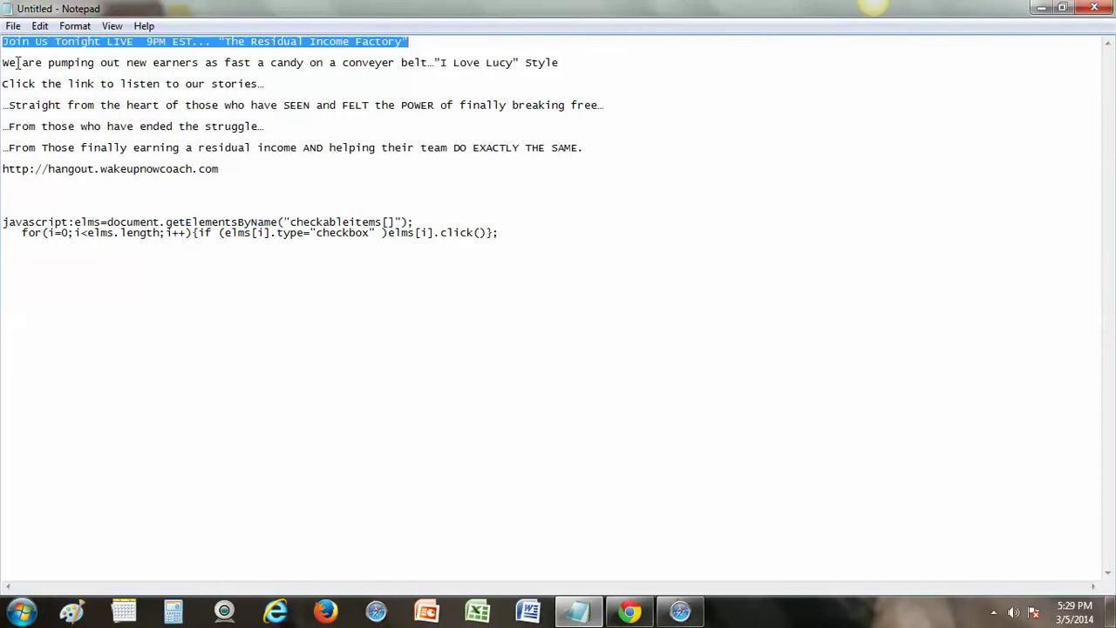
{"action": "left_click_drag", "start_coordinate": [4, 62], "coordinate": [225, 170]}
{"action": "right_click", "coordinate": [192, 133]}
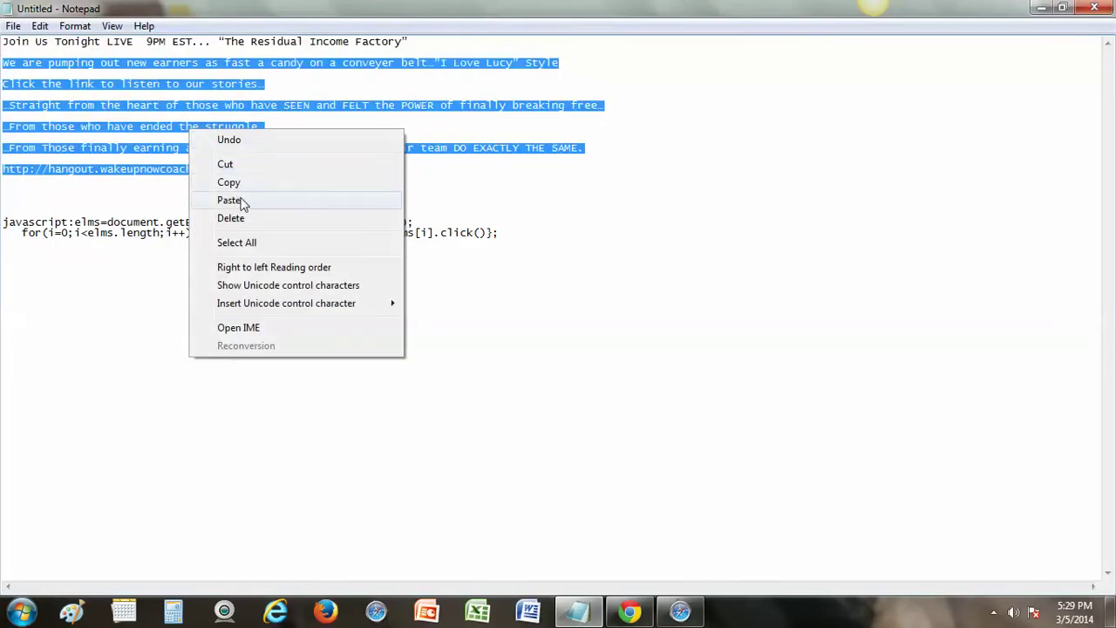
{"action": "left_click", "coordinate": [236, 184]}
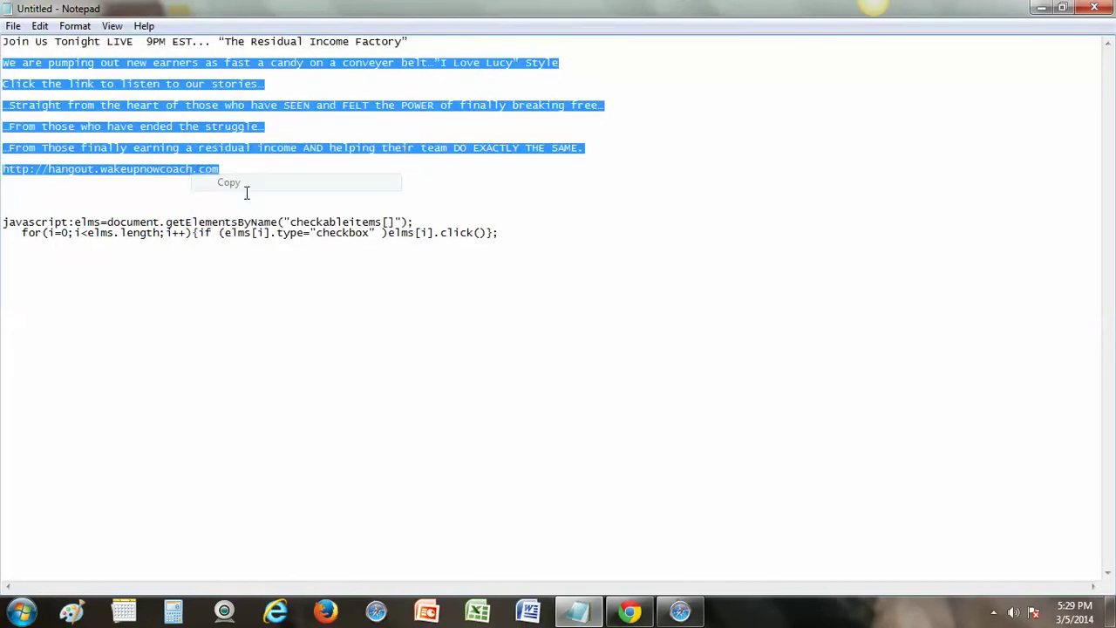
{"action": "left_click", "coordinate": [579, 611]}
{"action": "left_click", "coordinate": [458, 244]}
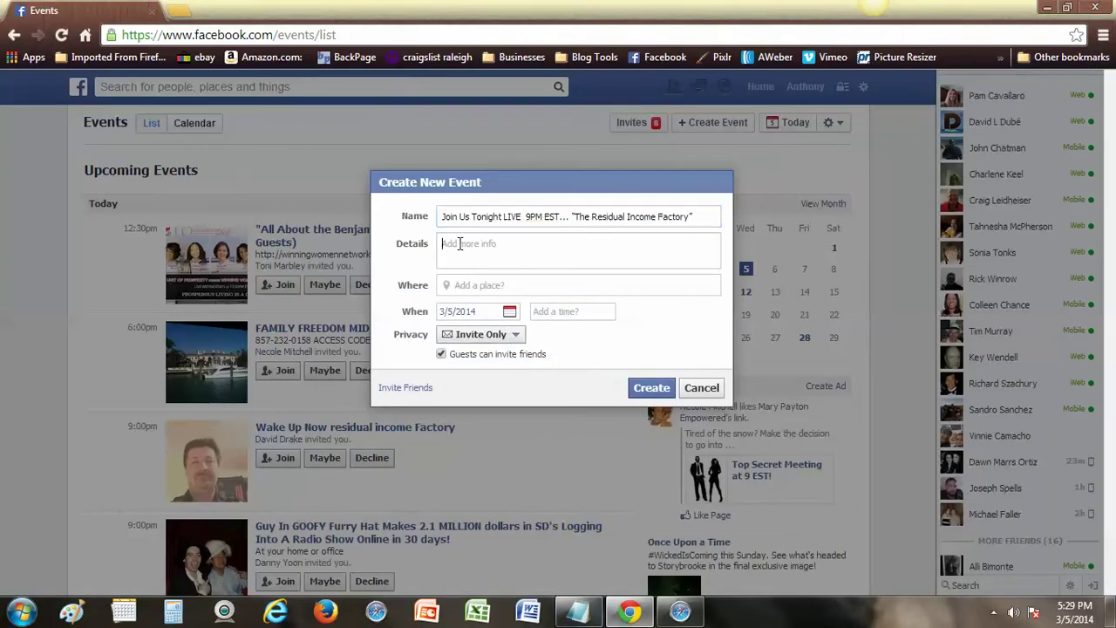
{"action": "right_click", "coordinate": [459, 245]}
{"action": "left_click", "coordinate": [511, 342]}
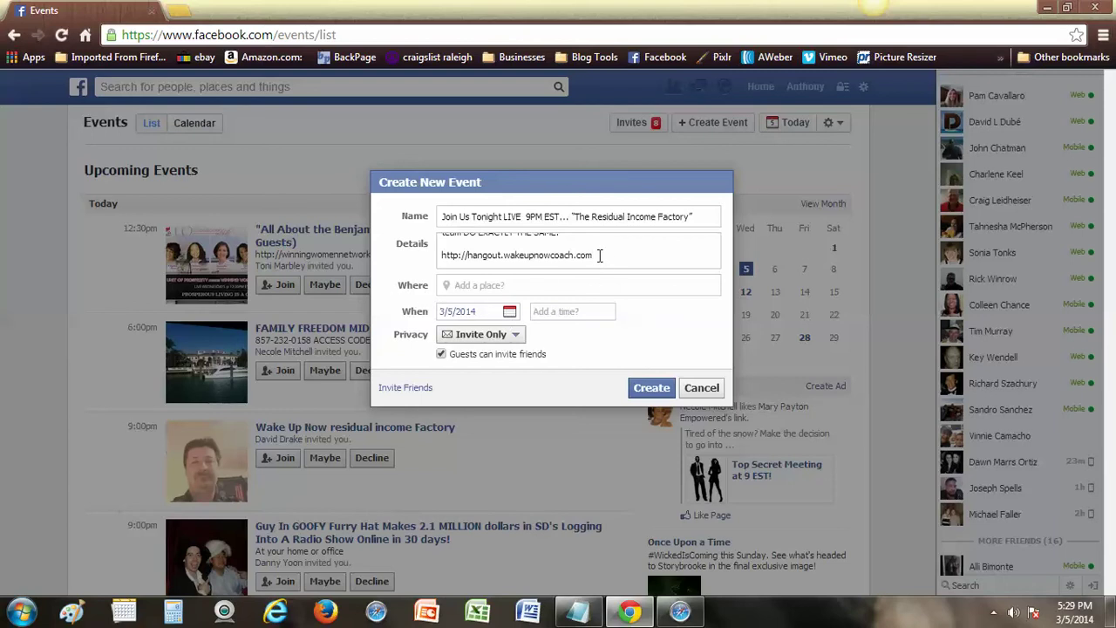
{"action": "left_click_drag", "start_coordinate": [600, 255], "coordinate": [444, 255]}
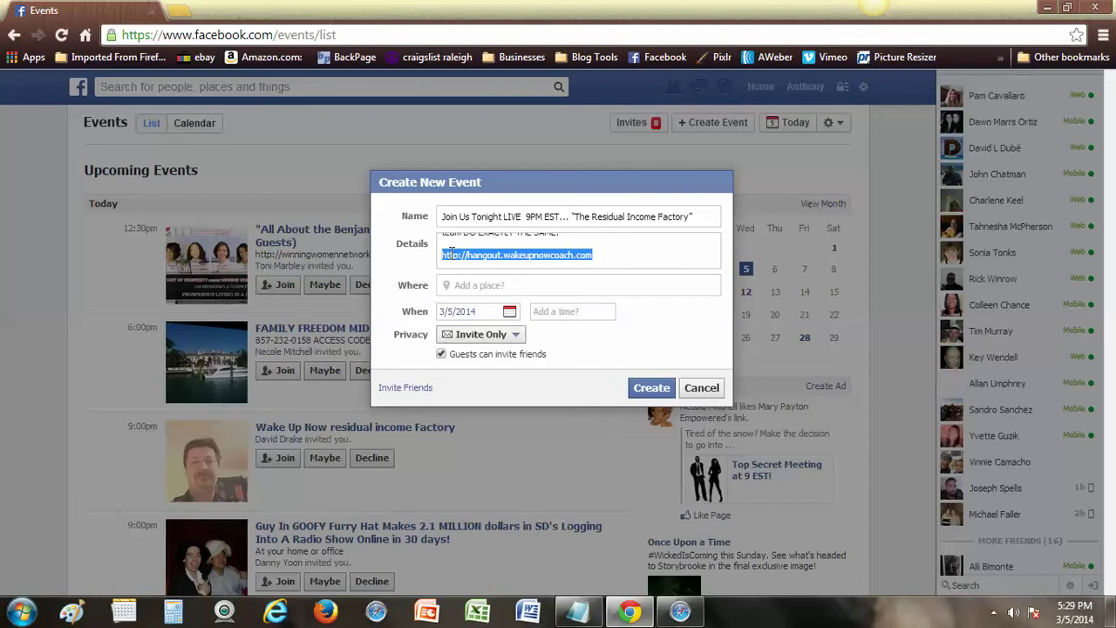
{"action": "right_click", "coordinate": [454, 256]}
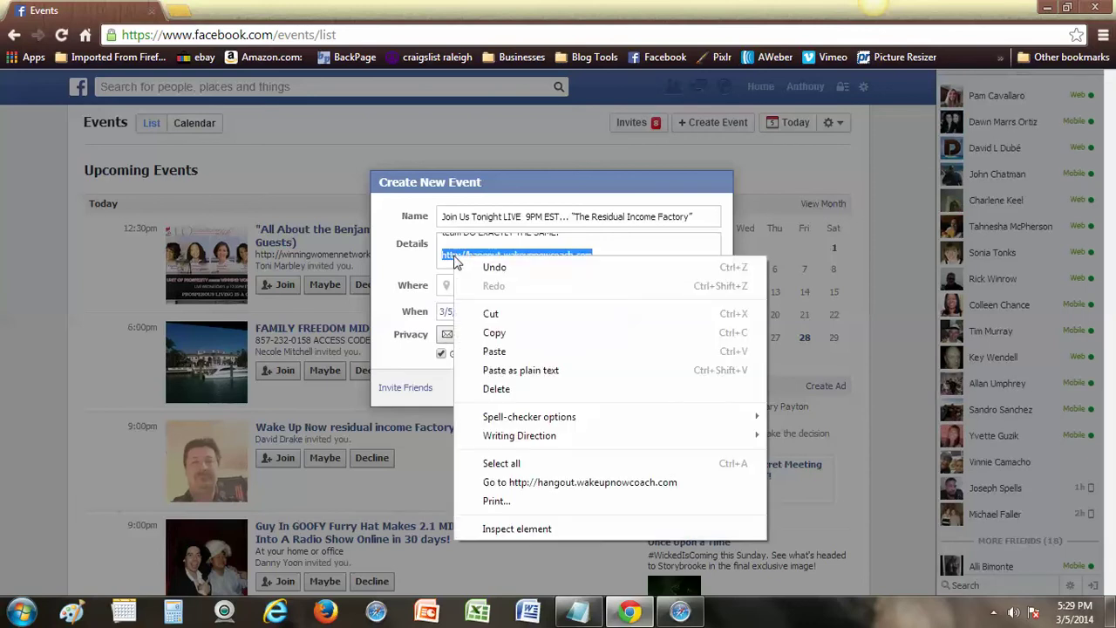
{"action": "left_click", "coordinate": [504, 335]}
{"action": "left_click", "coordinate": [478, 285]}
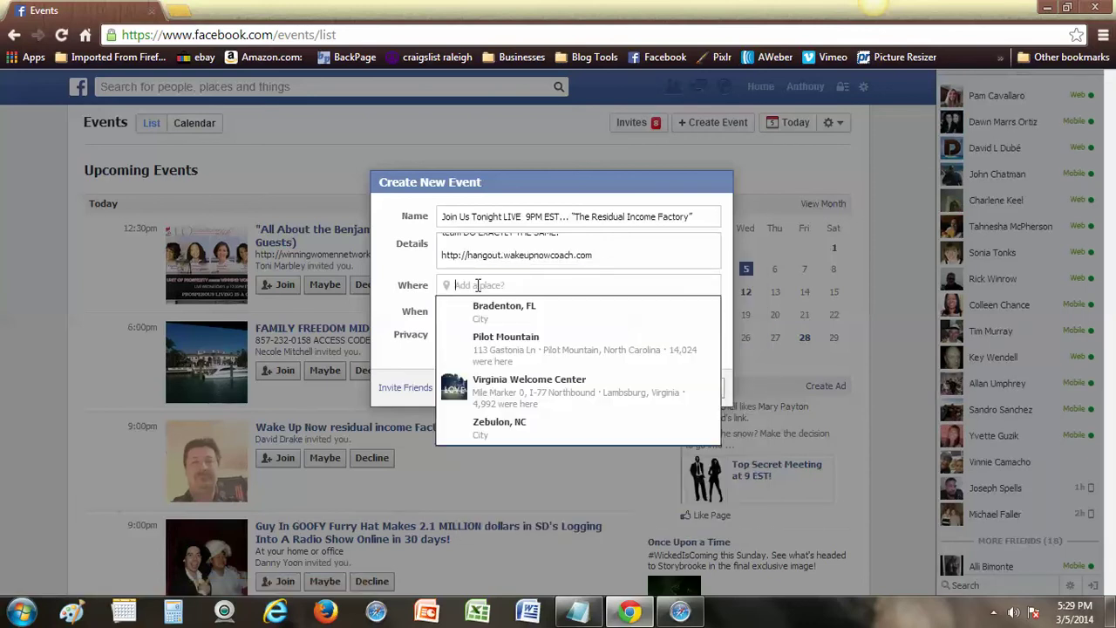
{"action": "right_click", "coordinate": [478, 285]}
{"action": "left_click", "coordinate": [539, 382]}
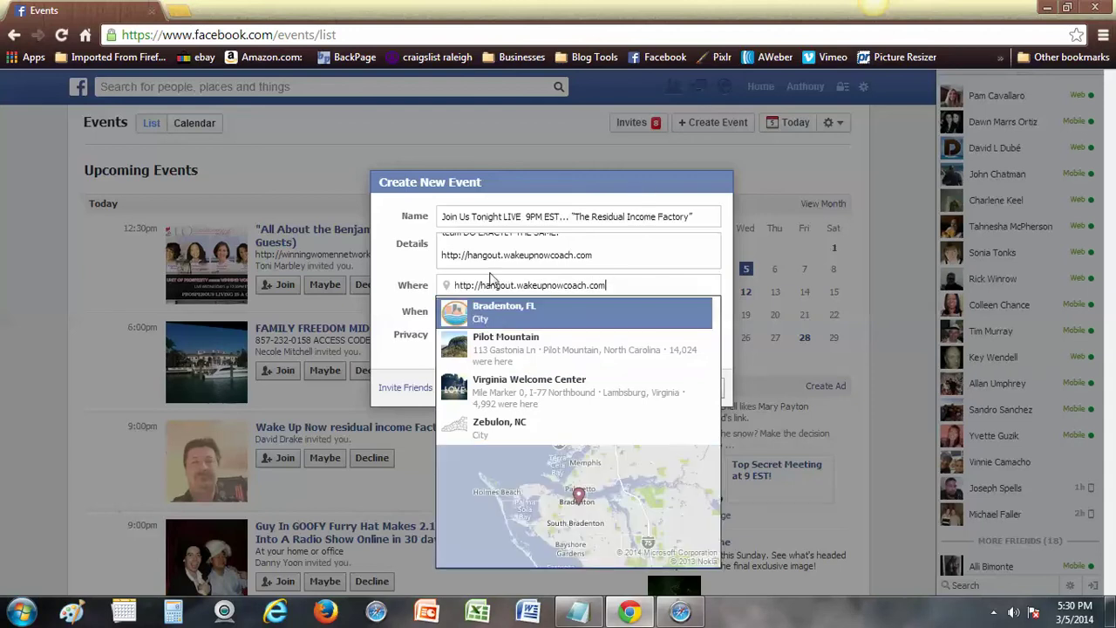
{"action": "left_click", "coordinate": [397, 216]}
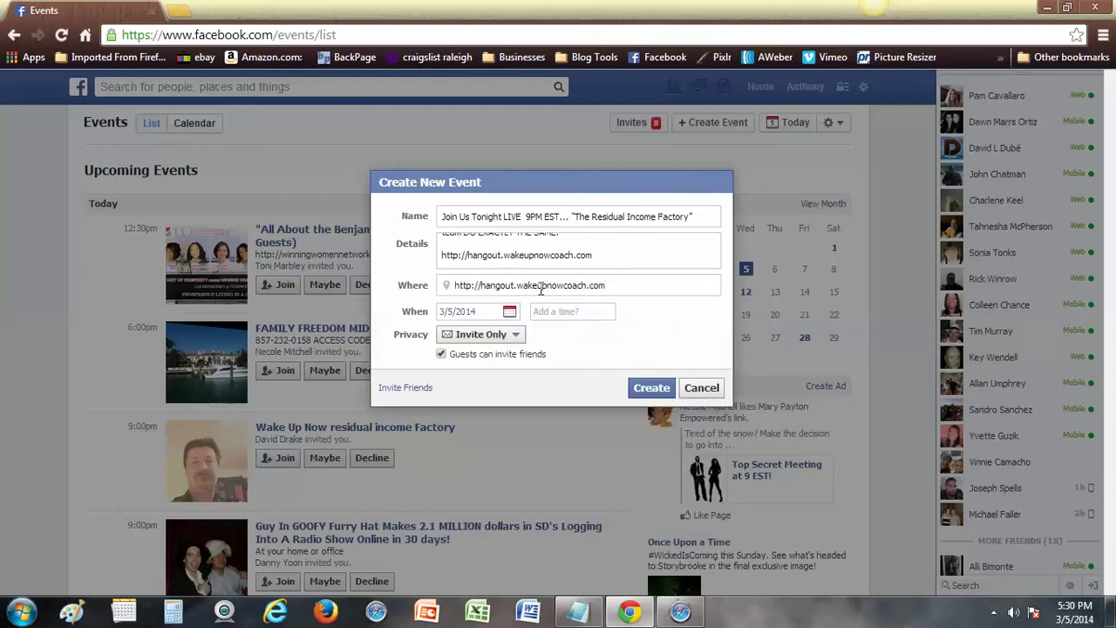
Set the event to start at 9:00 pm and end at 10:00 pm on 3/5/2014
{"action": "left_click", "coordinate": [599, 311]}
{"action": "left_click", "coordinate": [592, 330]}
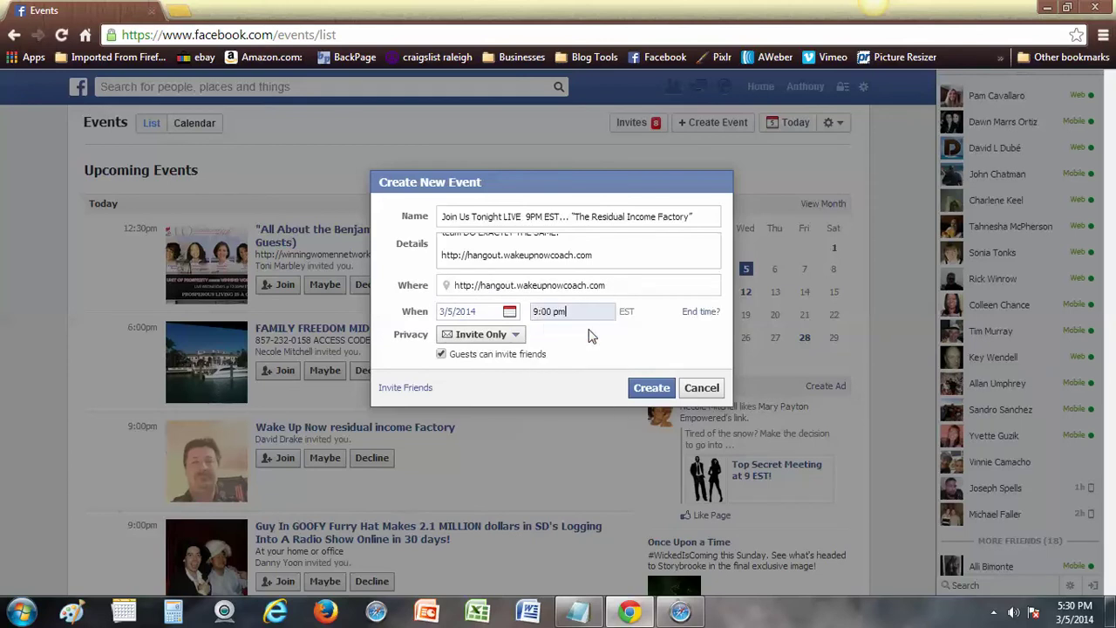
{"action": "left_click", "coordinate": [700, 312]}
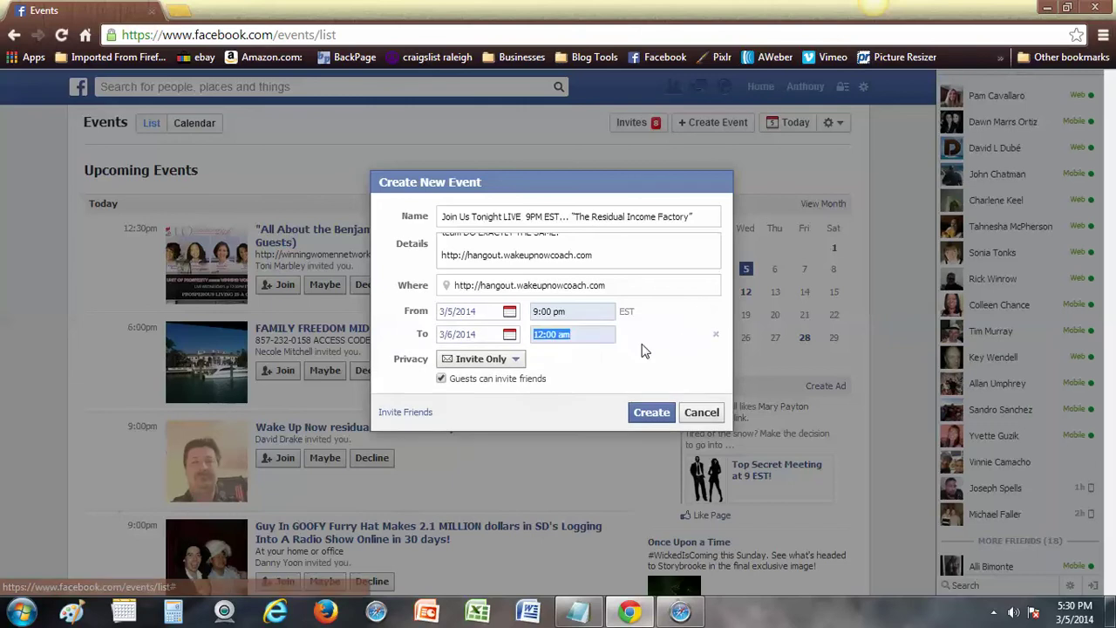
{"action": "type", "text": "10"}
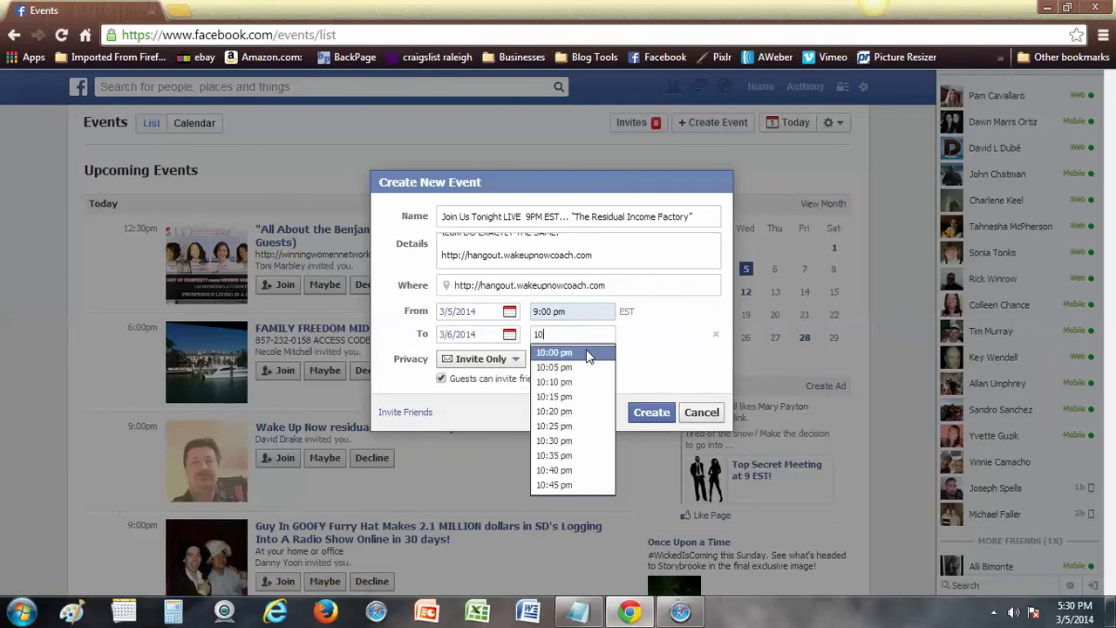
{"action": "left_click", "coordinate": [588, 354]}
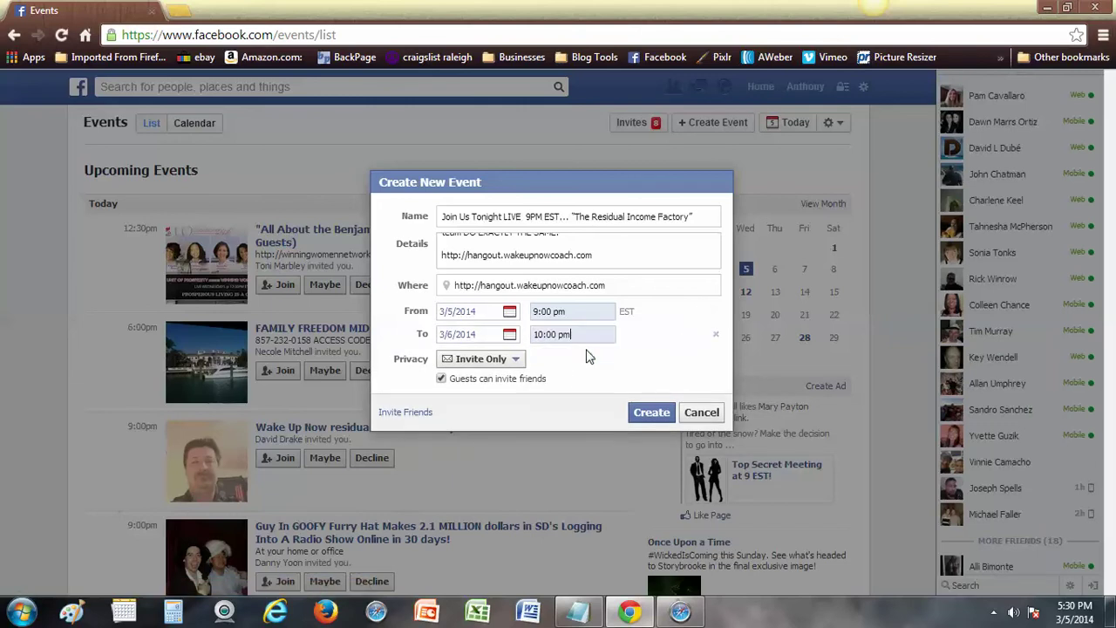
{"action": "left_click", "coordinate": [511, 337]}
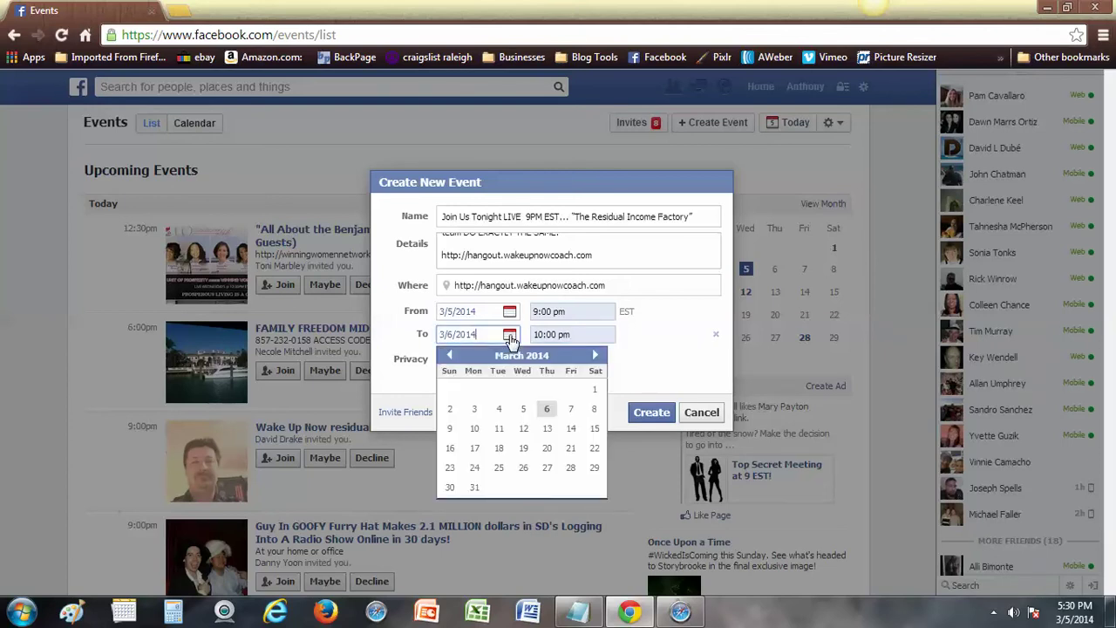
{"action": "left_click", "coordinate": [526, 408]}
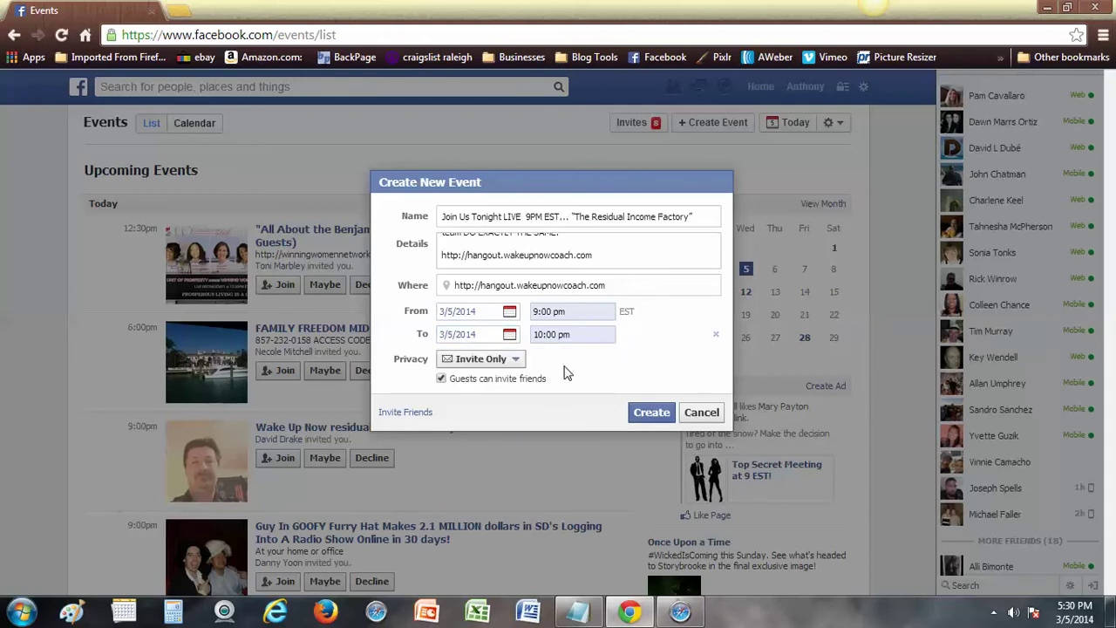
Set the event's privacy to Public and create the event
{"action": "left_click", "coordinate": [521, 365]}
{"action": "left_click", "coordinate": [513, 380]}
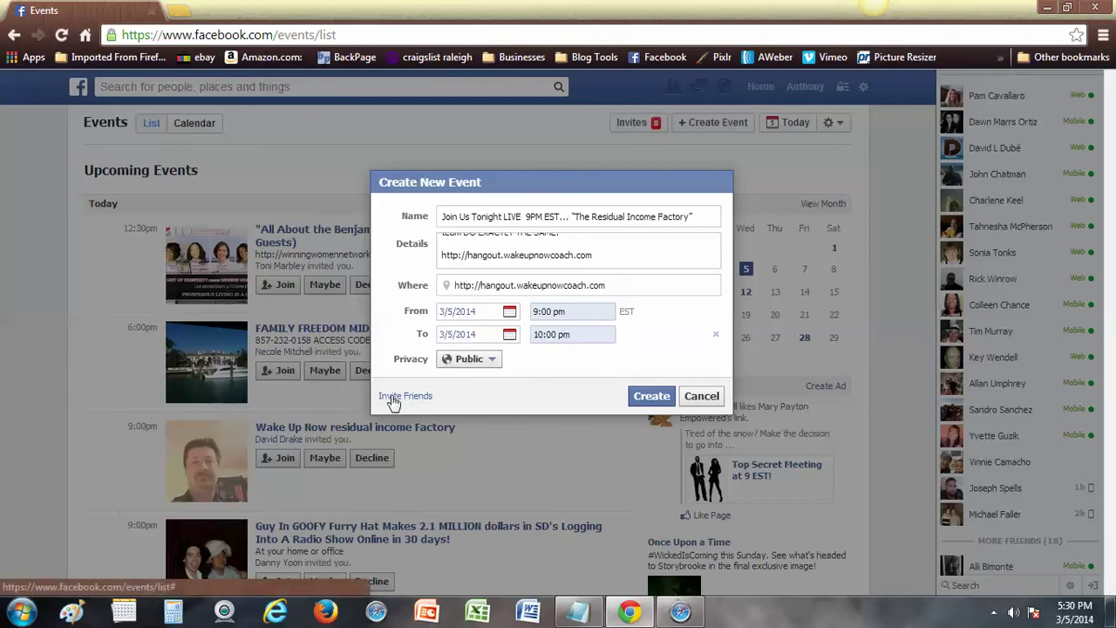
{"action": "left_click", "coordinate": [649, 397]}
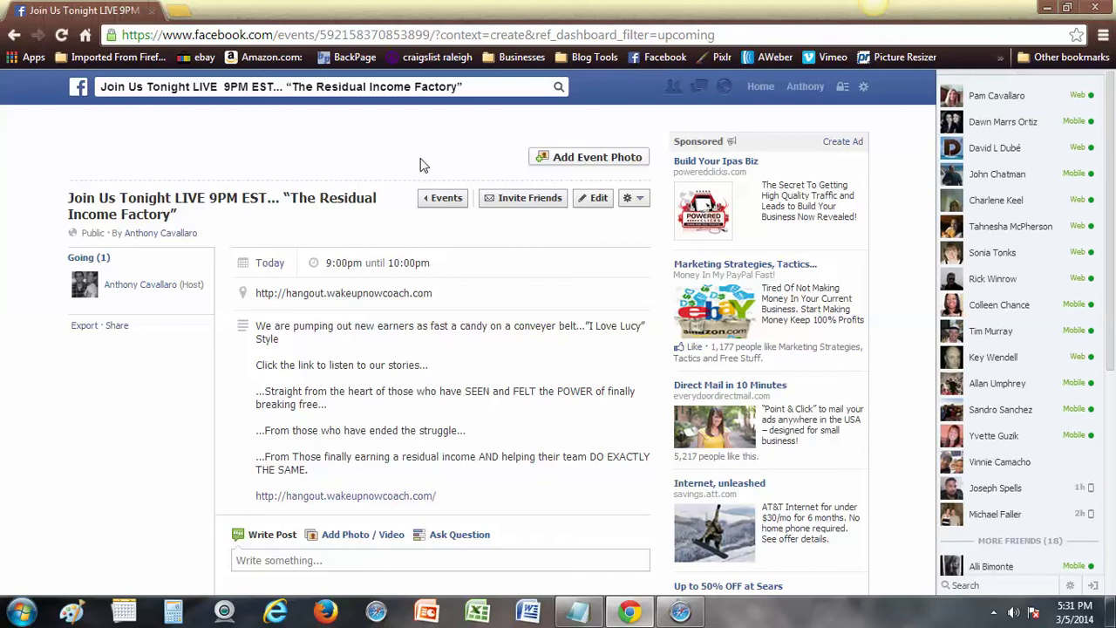
Try to upload the image pamhangout4 400.jpg from the Desktop as the event photo
{"action": "left_click", "coordinate": [583, 160]}
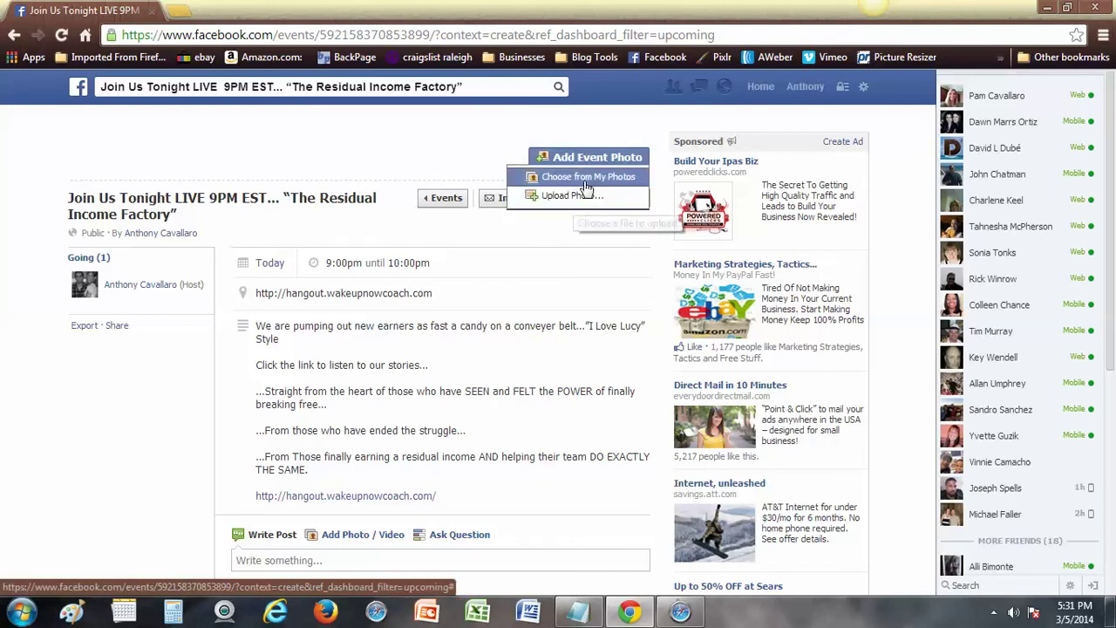
{"action": "left_click", "coordinate": [576, 196]}
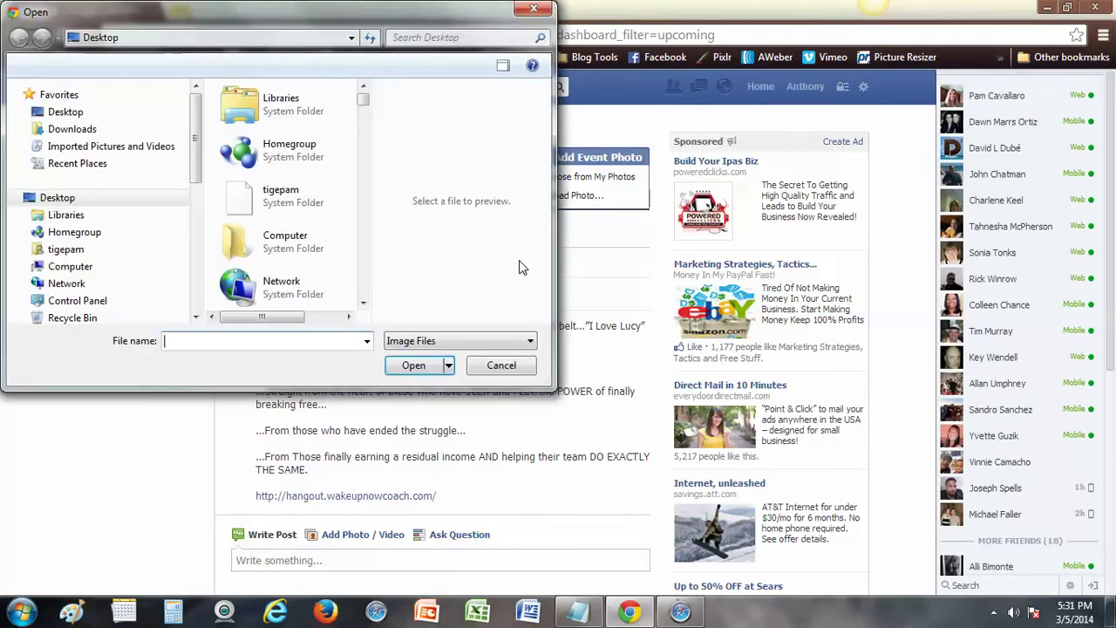
{"action": "scroll", "coordinate": [364, 103], "scroll_direction": "down", "scroll_amount": 1}
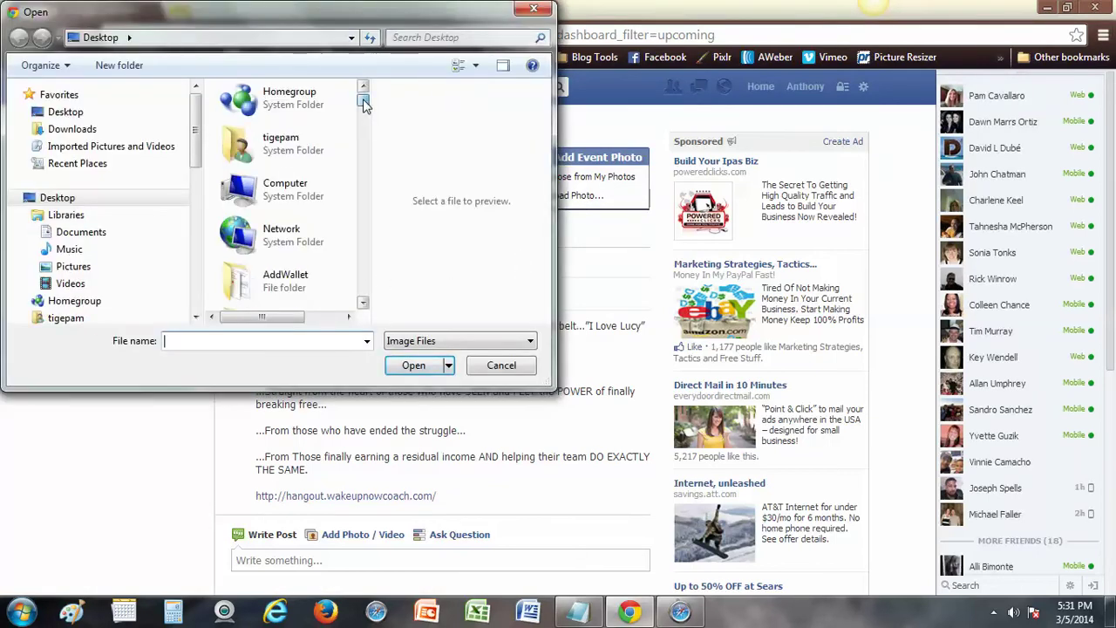
{"action": "type", "text": "hang"}
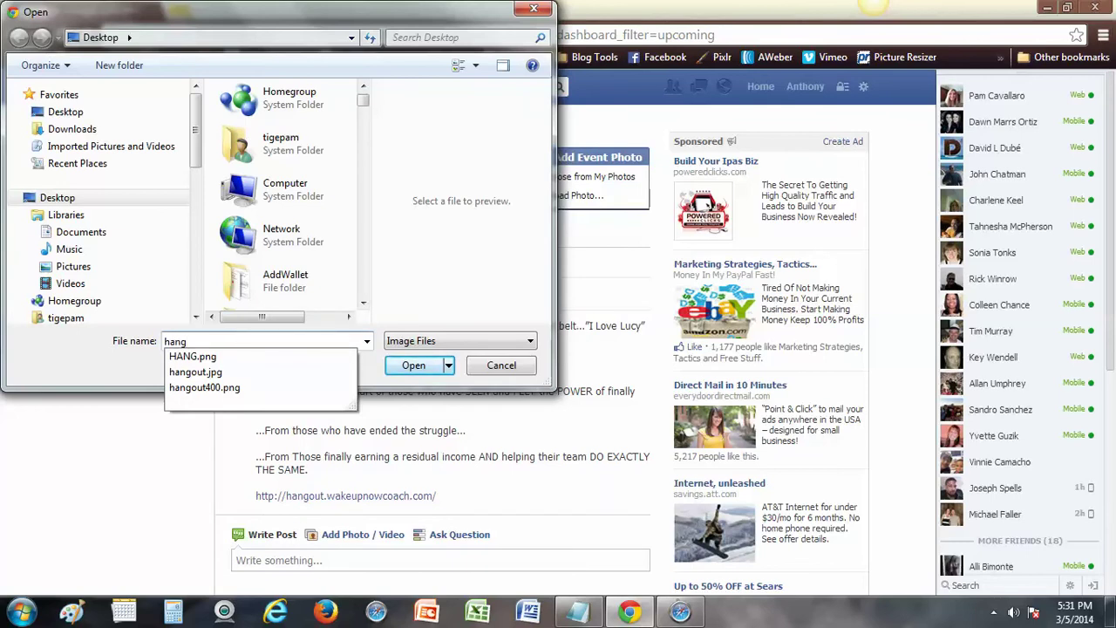
{"action": "key", "text": "BackSpace"}
{"action": "key", "text": "BackSpace"}
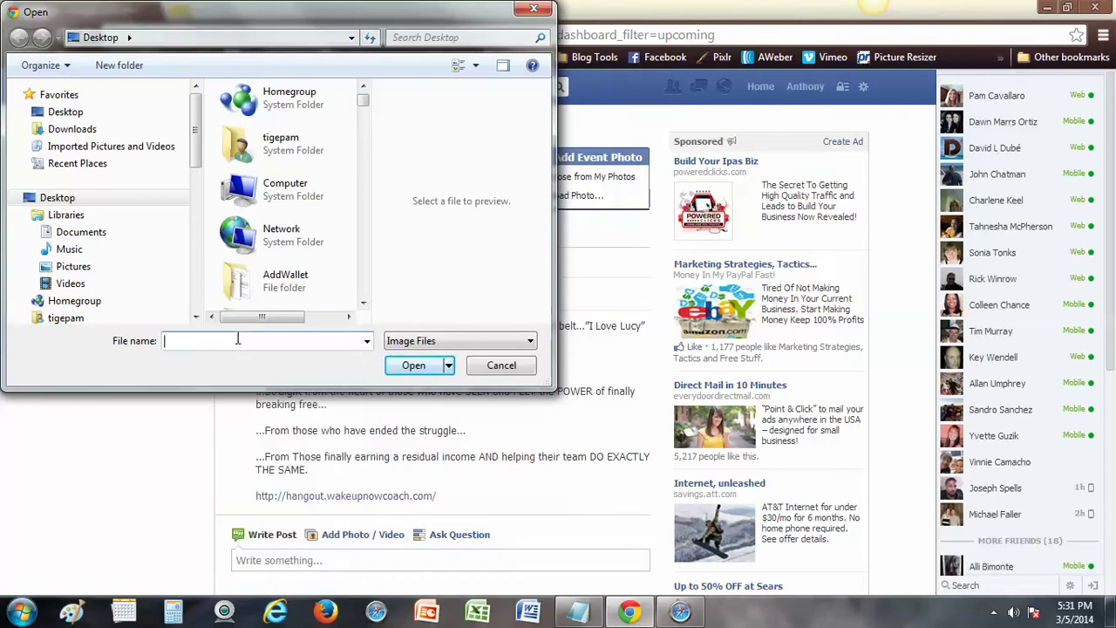
{"action": "type", "text": "pam"}
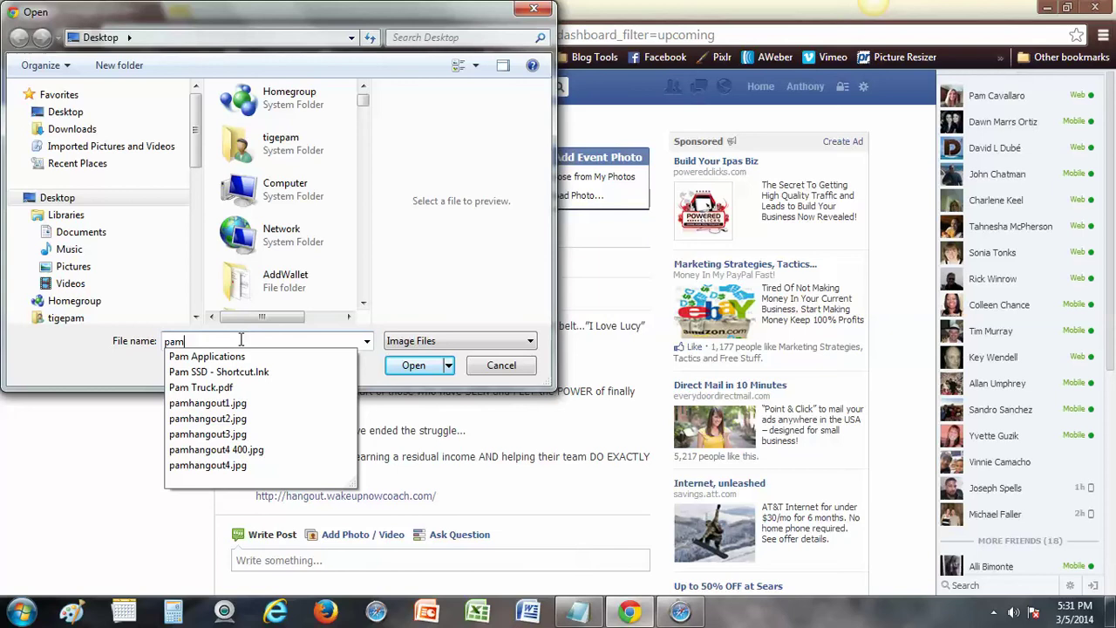
{"action": "left_click", "coordinate": [253, 453]}
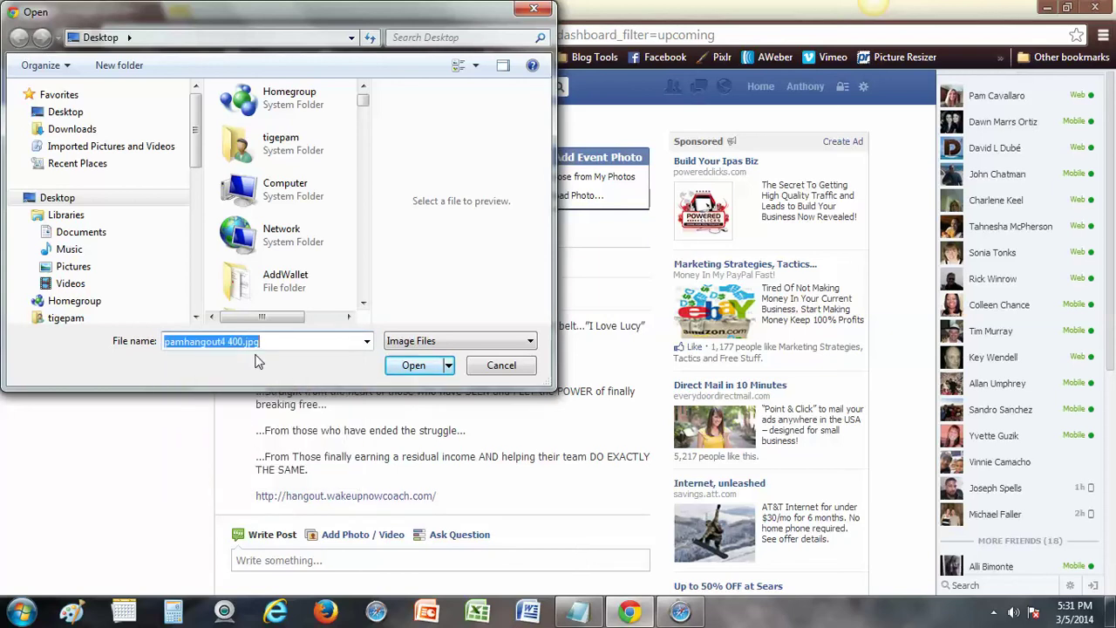
{"action": "left_click", "coordinate": [412, 370]}
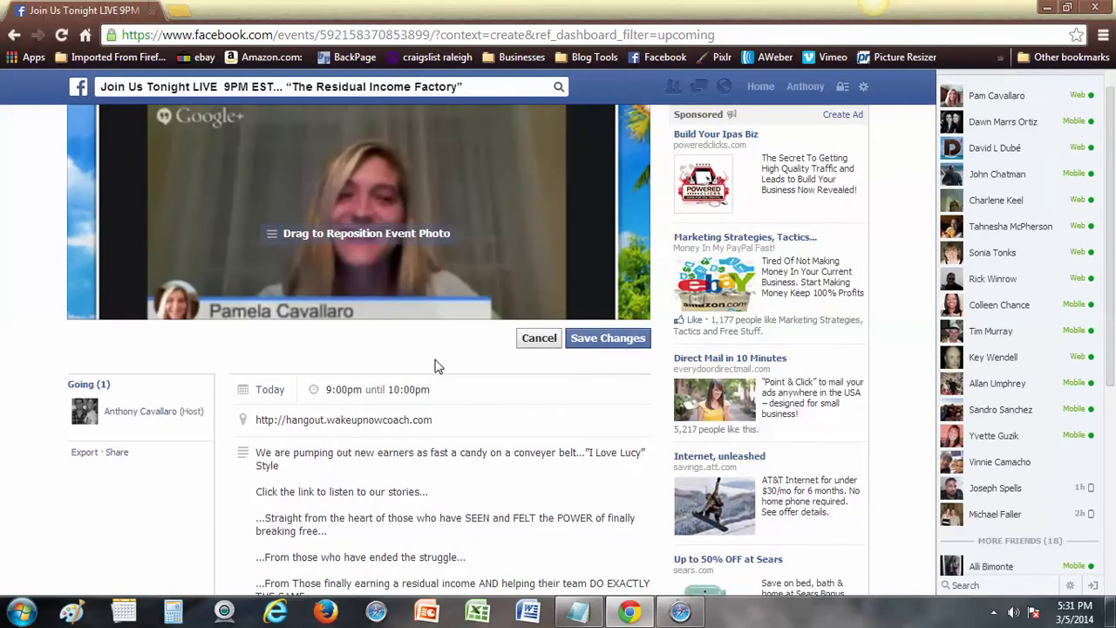
Move the uploaded event photo downward in its frame and discard the photo change
{"action": "scroll", "coordinate": [523, 253], "scroll_direction": "up", "scroll_amount": 1}
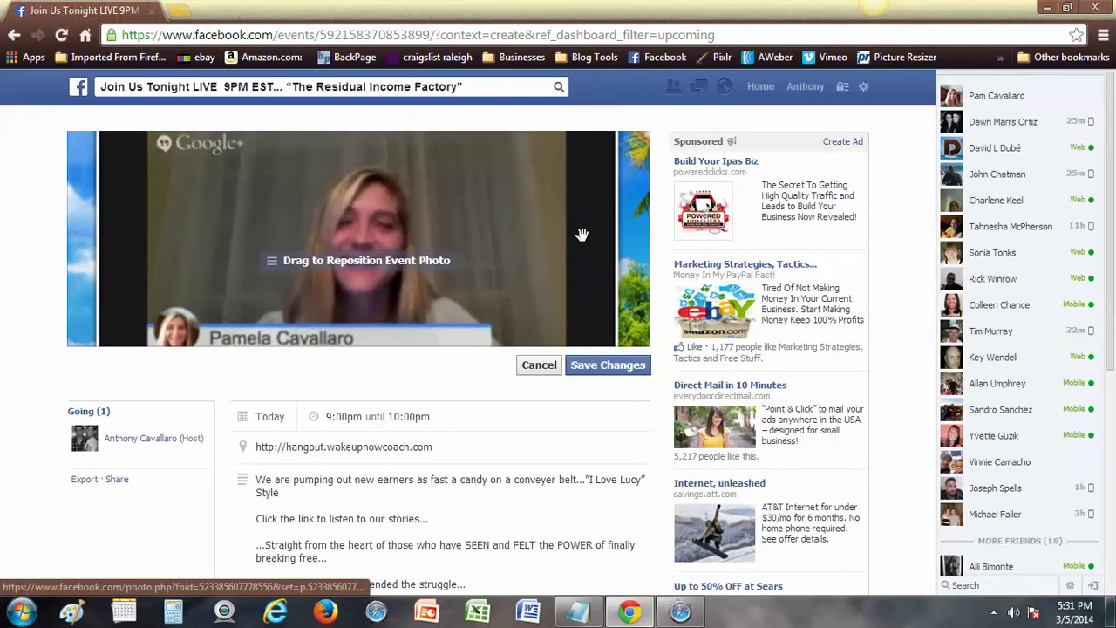
{"action": "left_click_drag", "start_coordinate": [508, 203], "coordinate": [553, 349]}
{"action": "left_click", "coordinate": [538, 366]}
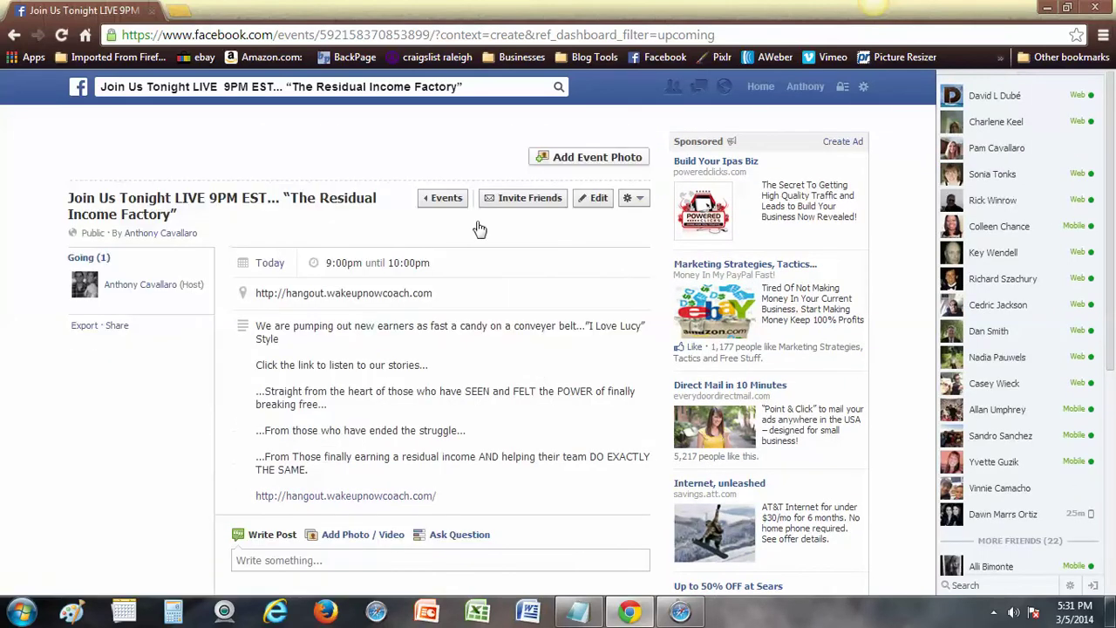
Upload pamhangout1.jpg from the Desktop as the event photo and save the change
{"action": "left_click", "coordinate": [573, 161]}
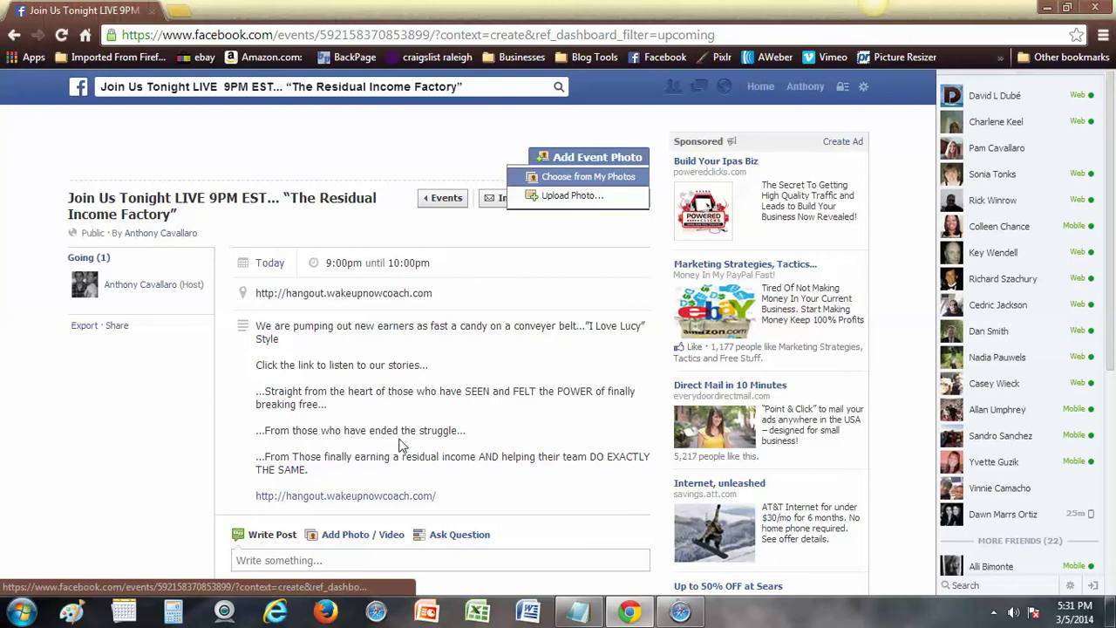
{"action": "left_click", "coordinate": [581, 197]}
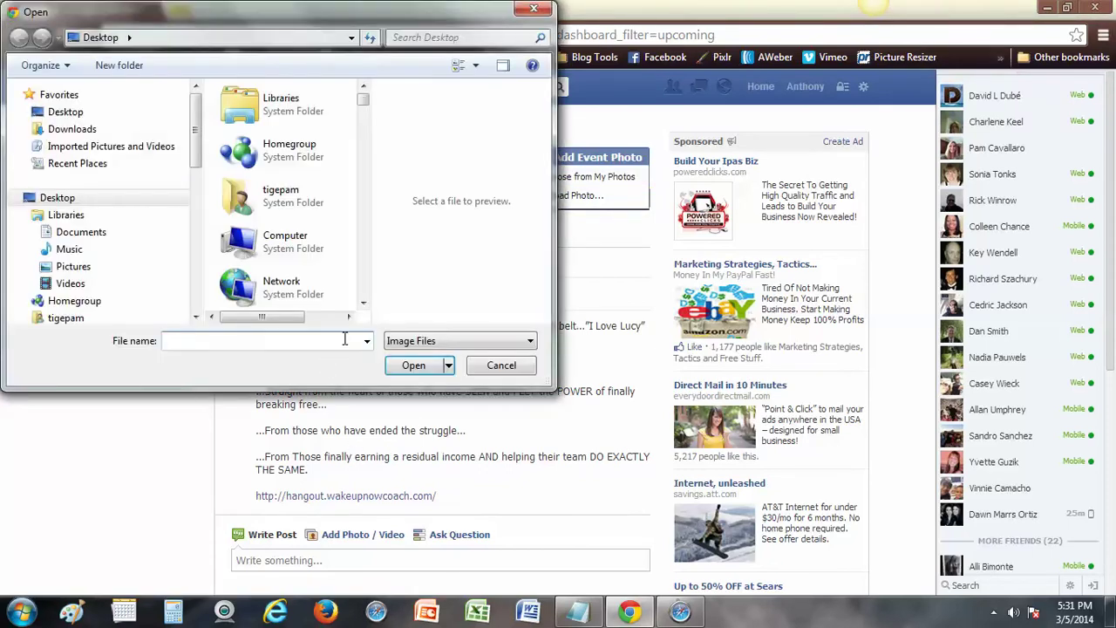
{"action": "type", "text": "pam"}
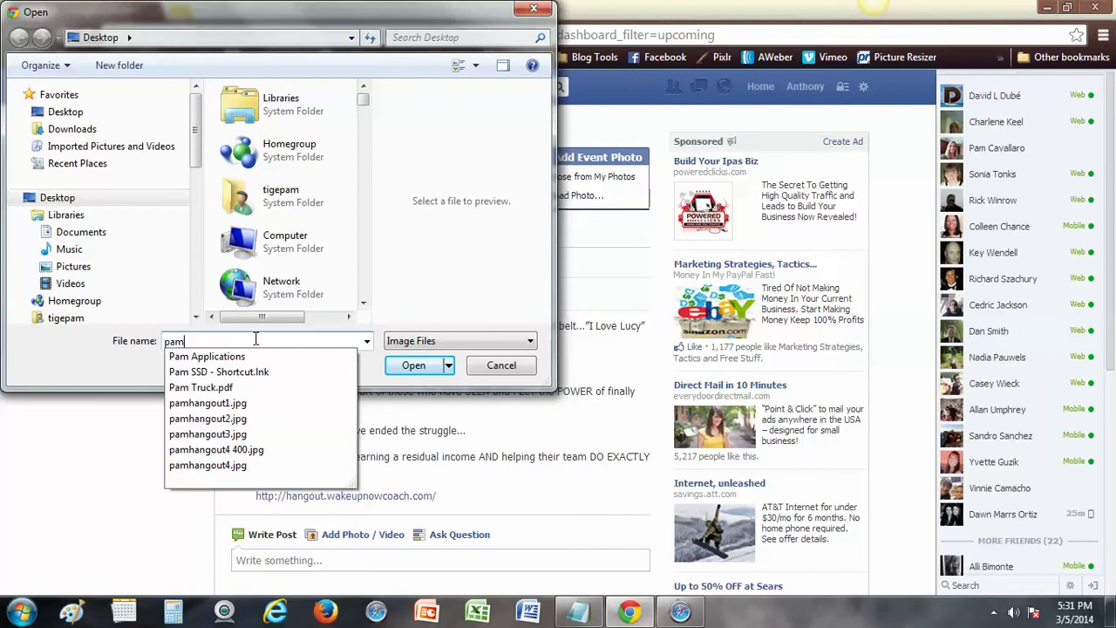
{"action": "left_click", "coordinate": [251, 404]}
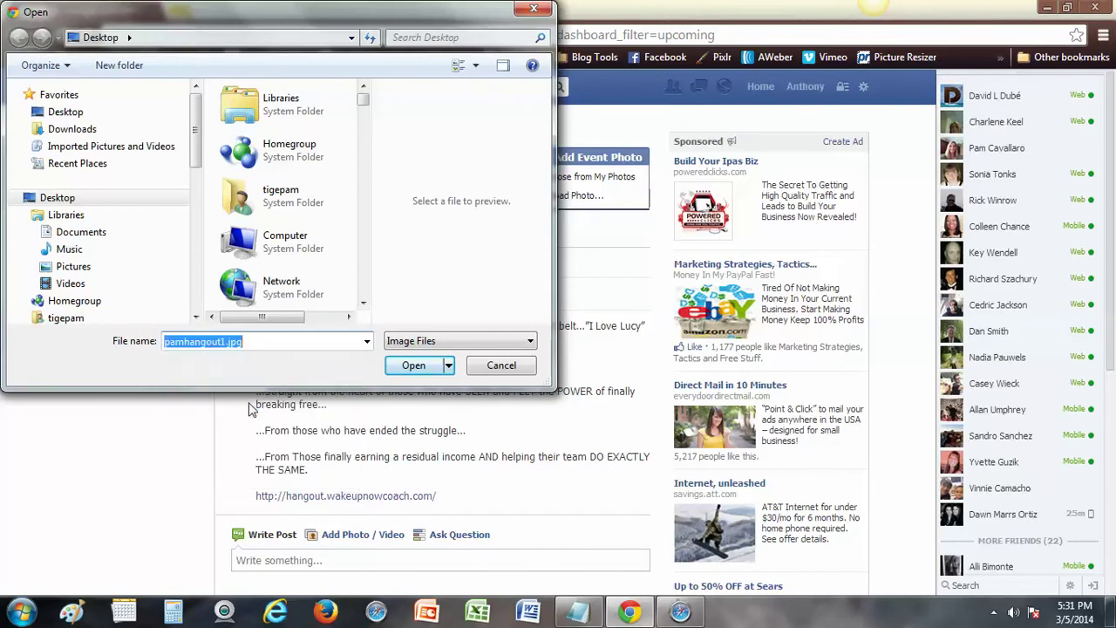
{"action": "left_click", "coordinate": [413, 366]}
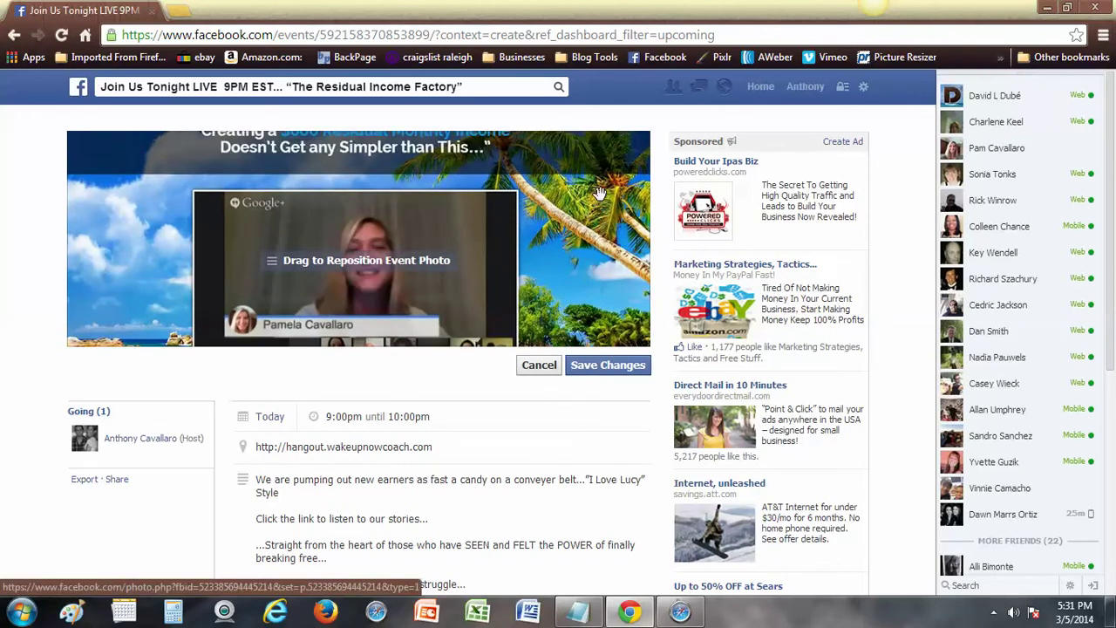
{"action": "left_click", "coordinate": [620, 373]}
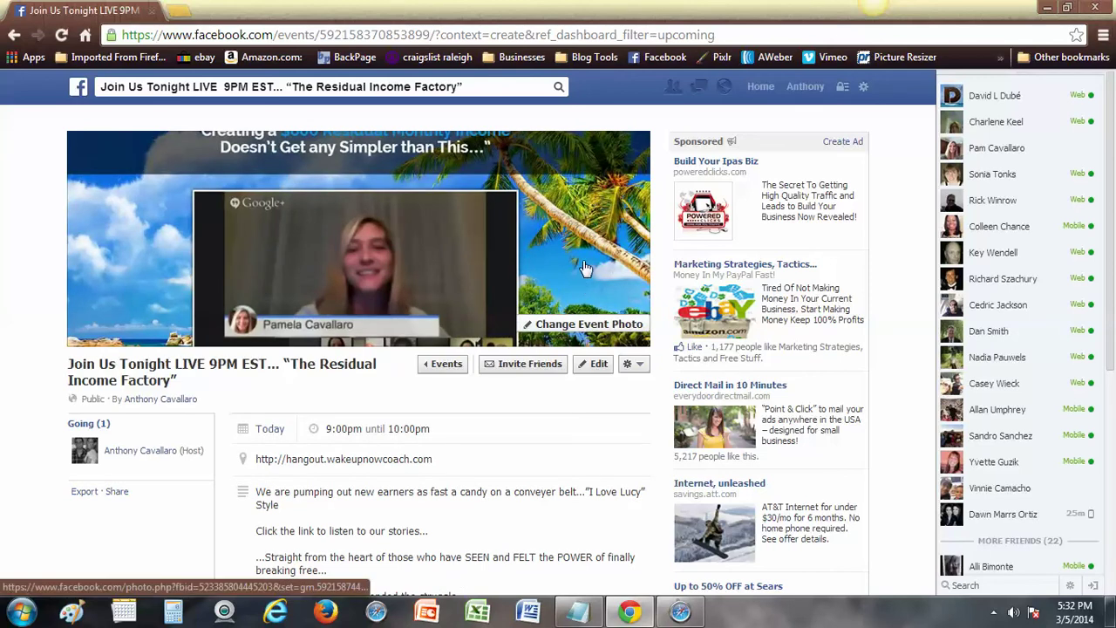
Review the published event page, including its photo, times, description, link and posting area
{"action": "scroll", "coordinate": [586, 281], "scroll_direction": "down", "scroll_amount": 6}
{"action": "scroll", "coordinate": [584, 279], "scroll_direction": "up", "scroll_amount": 6}
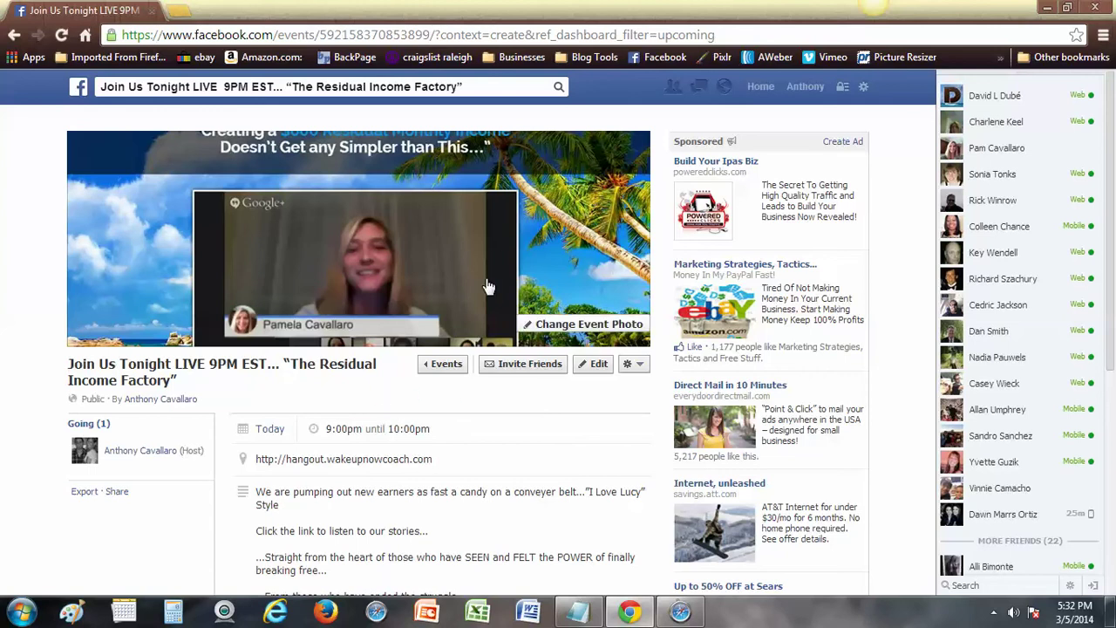
{"action": "scroll", "coordinate": [501, 442], "scroll_direction": "down", "scroll_amount": 2}
{"action": "scroll", "coordinate": [505, 441], "scroll_direction": "down", "scroll_amount": 1}
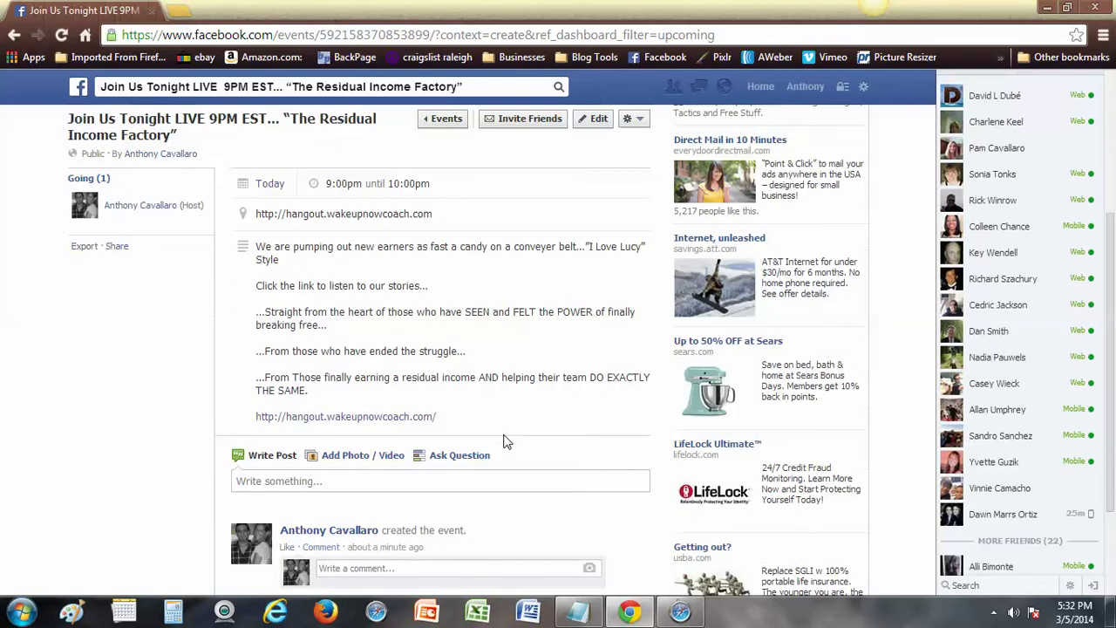
{"action": "scroll", "coordinate": [331, 428], "scroll_direction": "down", "scroll_amount": 1}
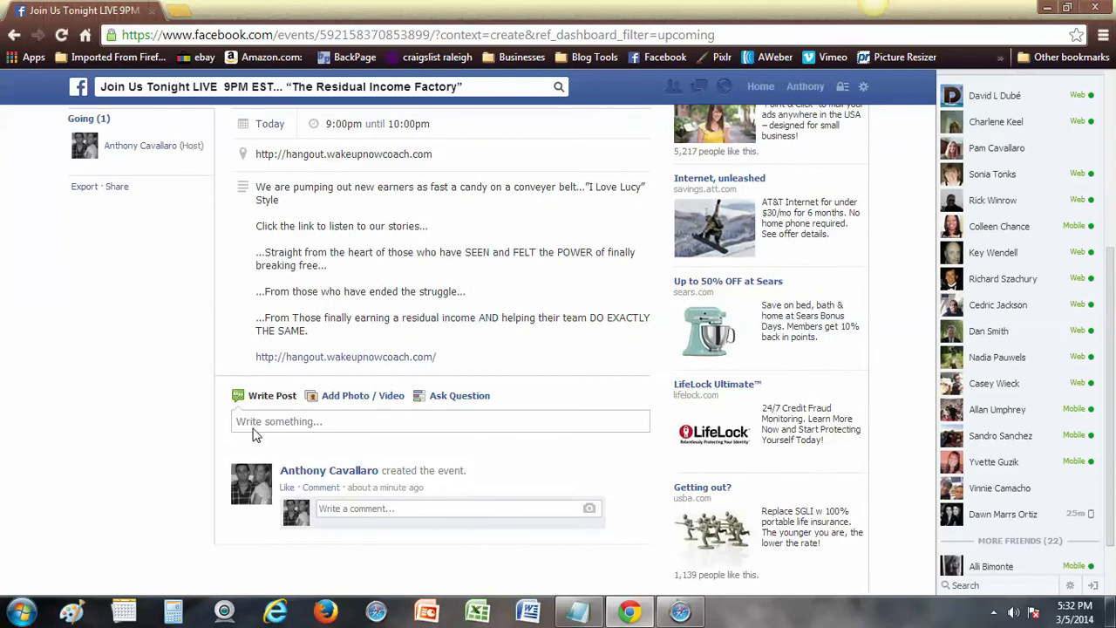
{"action": "scroll", "coordinate": [266, 422], "scroll_direction": "up", "scroll_amount": 4}
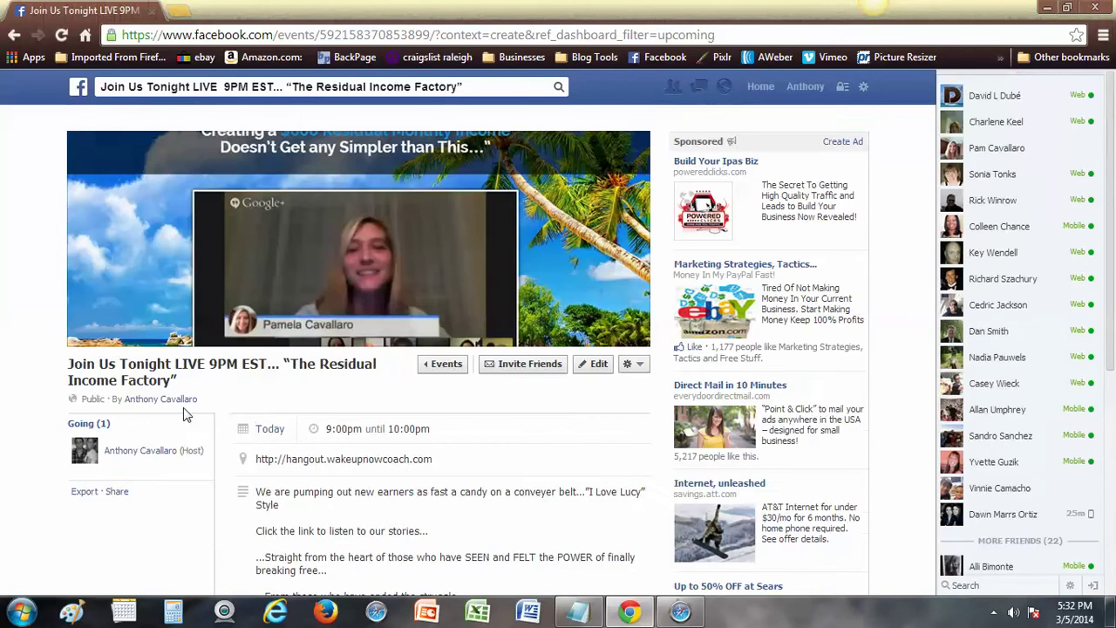
{"action": "scroll", "coordinate": [207, 489], "scroll_direction": "down", "scroll_amount": 3}
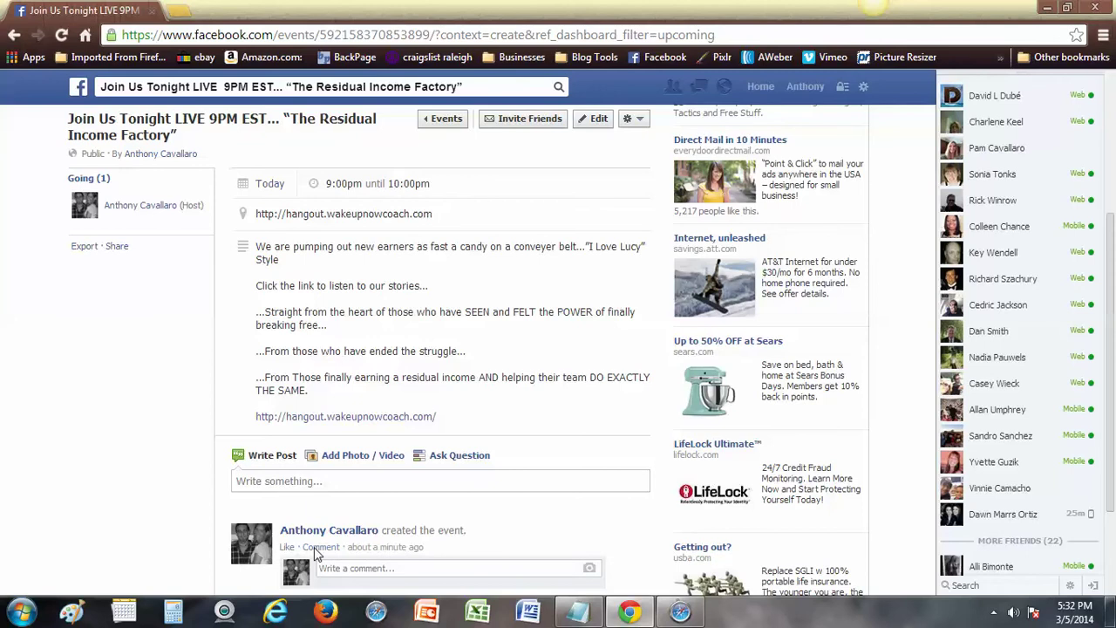
{"action": "scroll", "coordinate": [318, 556], "scroll_direction": "down", "scroll_amount": 2}
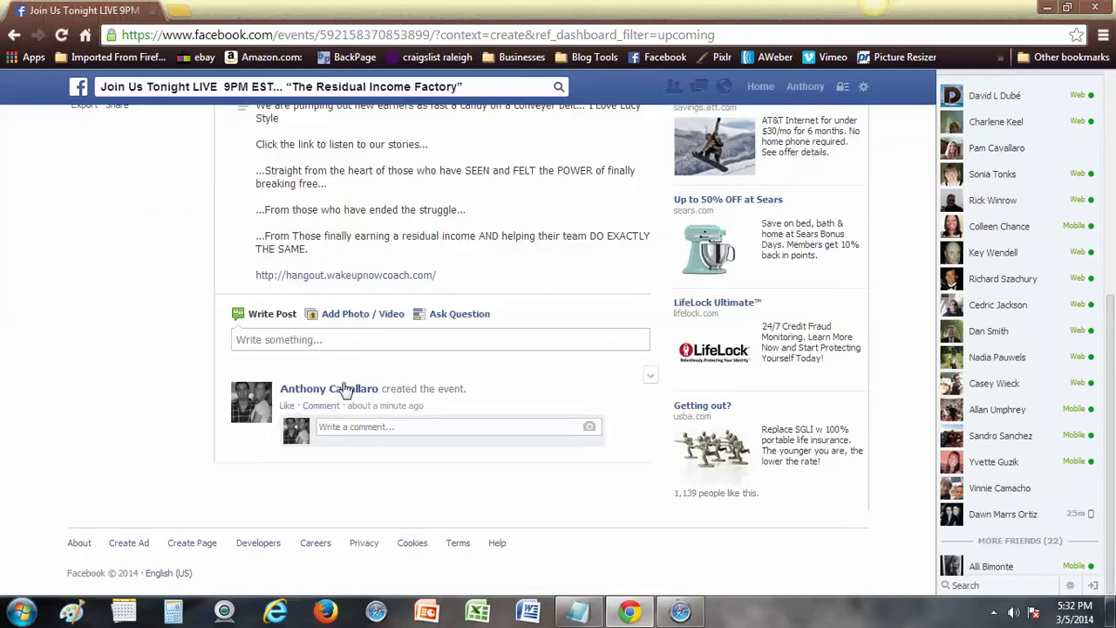
{"action": "scroll", "coordinate": [153, 382], "scroll_direction": "up", "scroll_amount": 5}
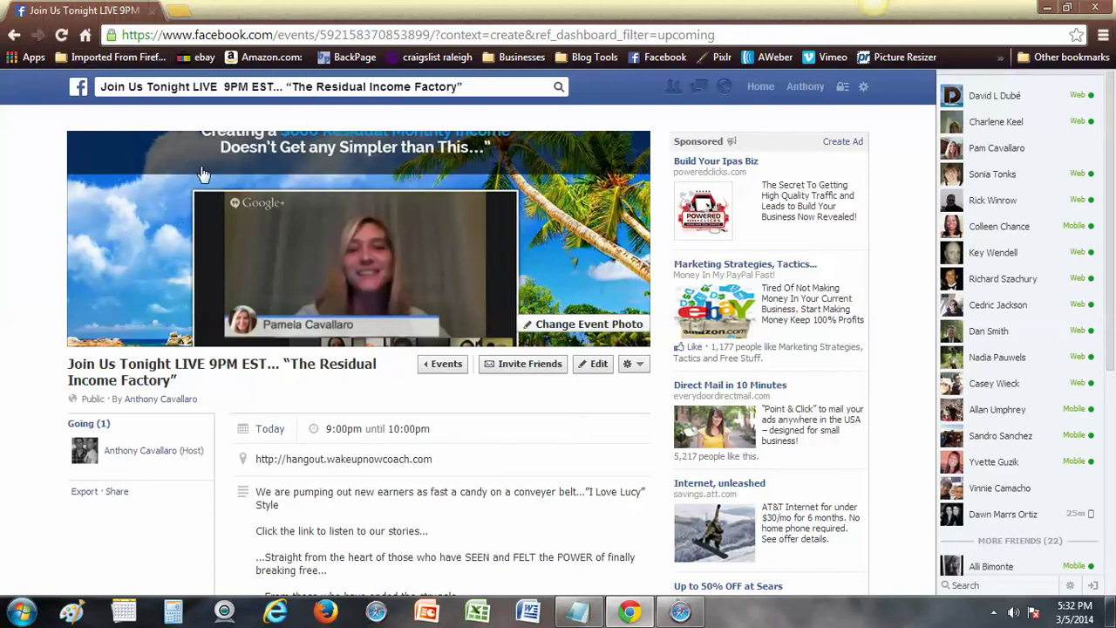
Return Chrome to its Google home page, switch to Safari and open the bookmarked Facebook site there
{"action": "left_click", "coordinate": [84, 36]}
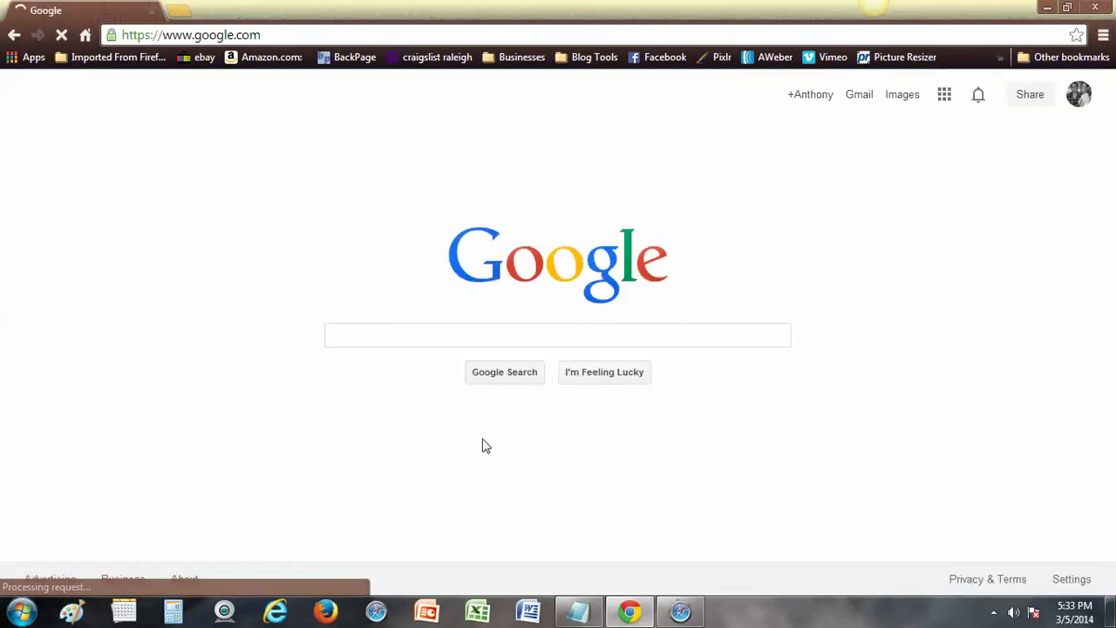
{"action": "left_click", "coordinate": [680, 613]}
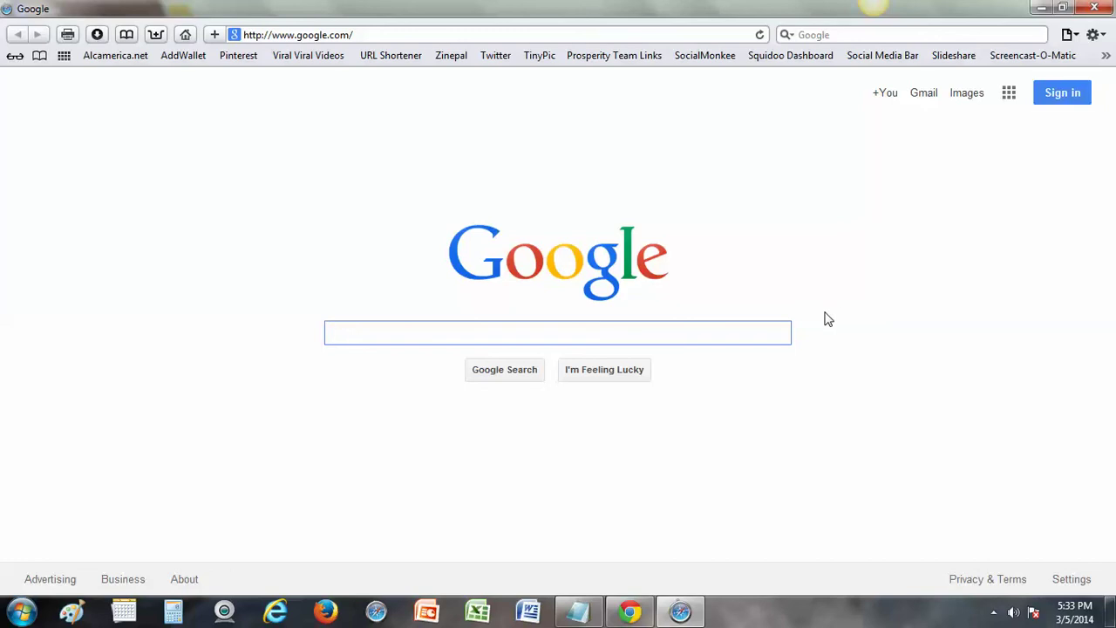
{"action": "left_click", "coordinate": [1106, 59]}
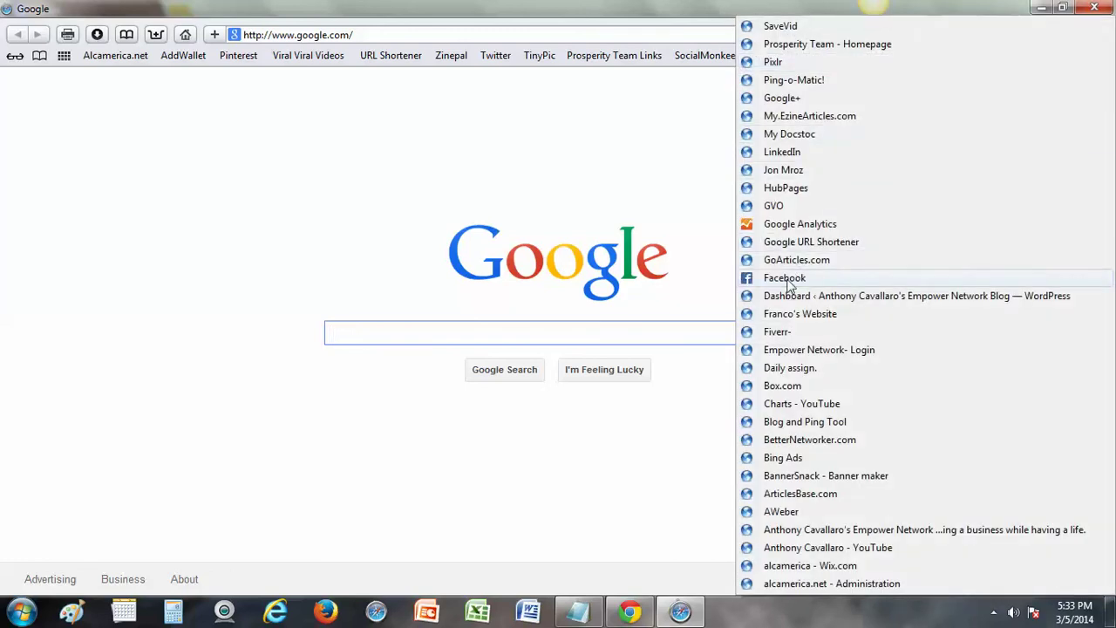
{"action": "left_click_drag", "start_coordinate": [790, 280], "coordinate": [785, 276]}
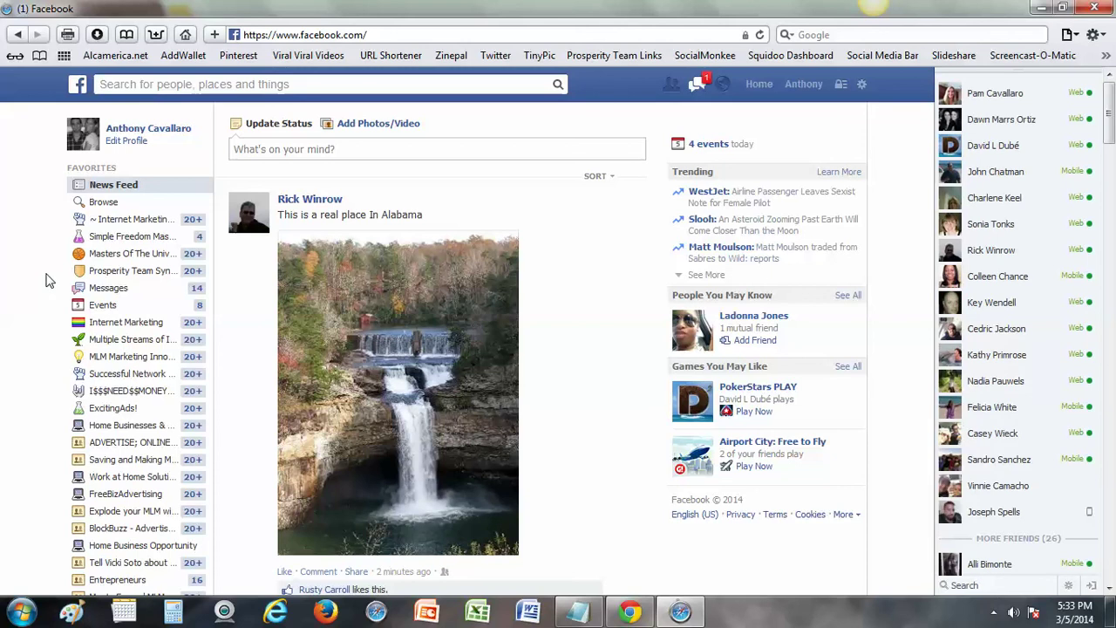
Open the hosted 9:00pm event "The Residual Income Factory" from the Facebook events list
{"action": "left_click", "coordinate": [102, 307]}
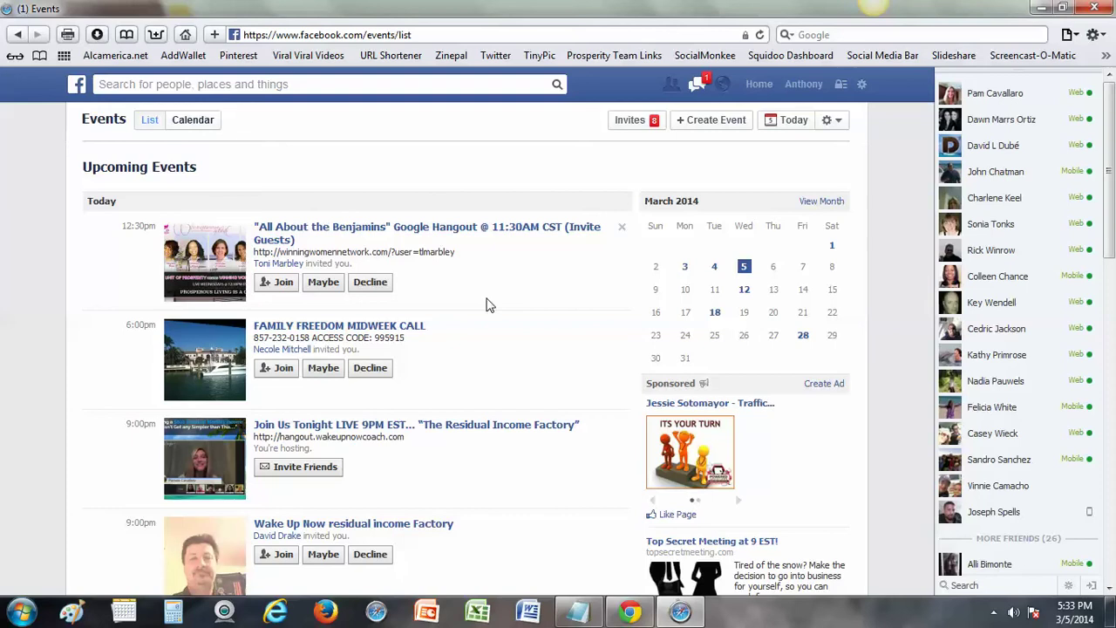
{"action": "scroll", "coordinate": [486, 304], "scroll_direction": "down", "scroll_amount": 2}
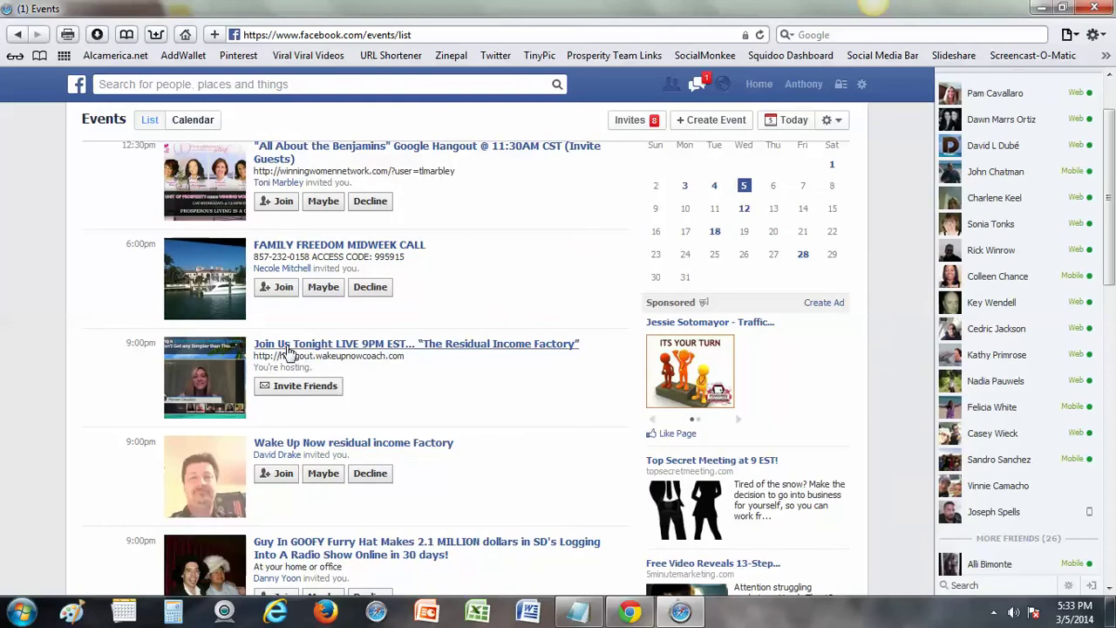
{"action": "left_click", "coordinate": [339, 348]}
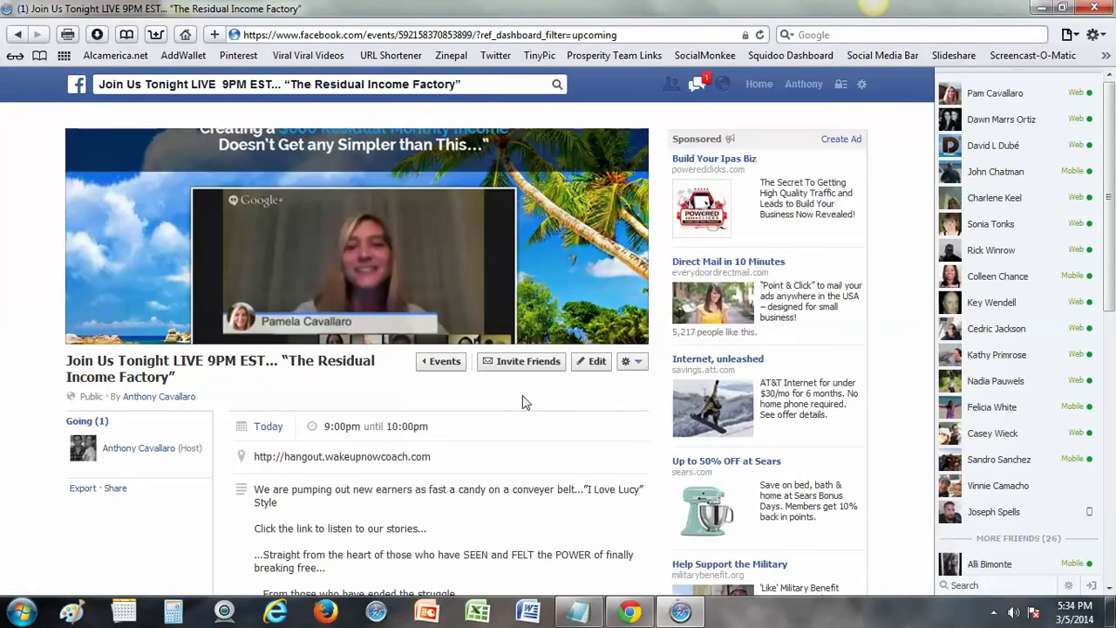
Open the event's friend invitation list and load it all the way to the last friend
{"action": "left_click", "coordinate": [518, 370]}
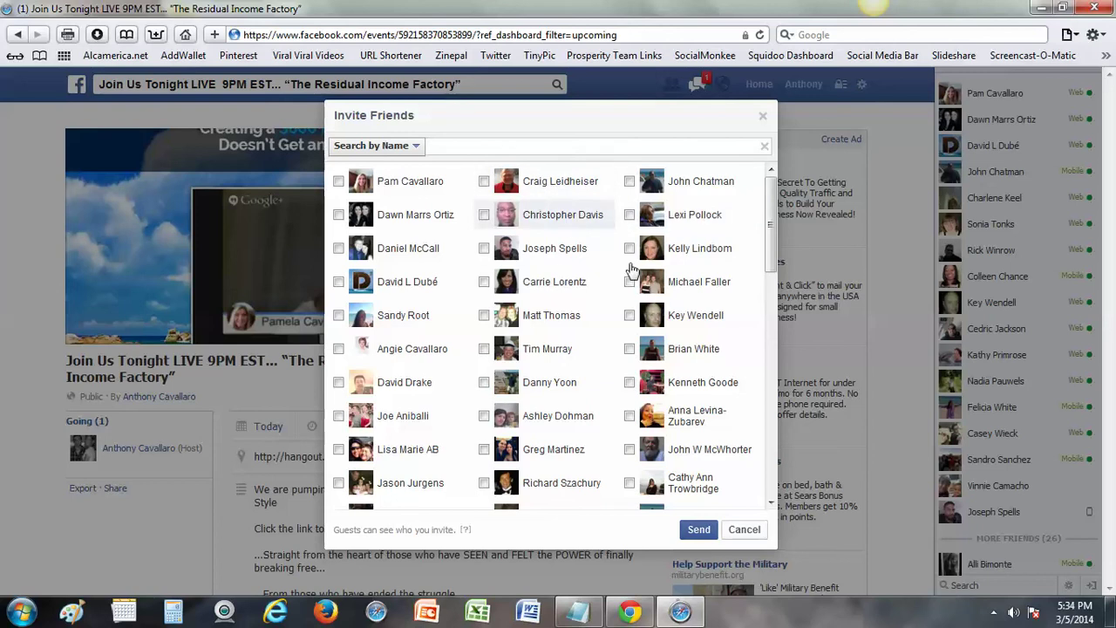
{"action": "left_click_drag", "start_coordinate": [770, 223], "coordinate": [776, 270]}
{"action": "scroll", "coordinate": [759, 348], "scroll_direction": "down", "scroll_amount": 15}
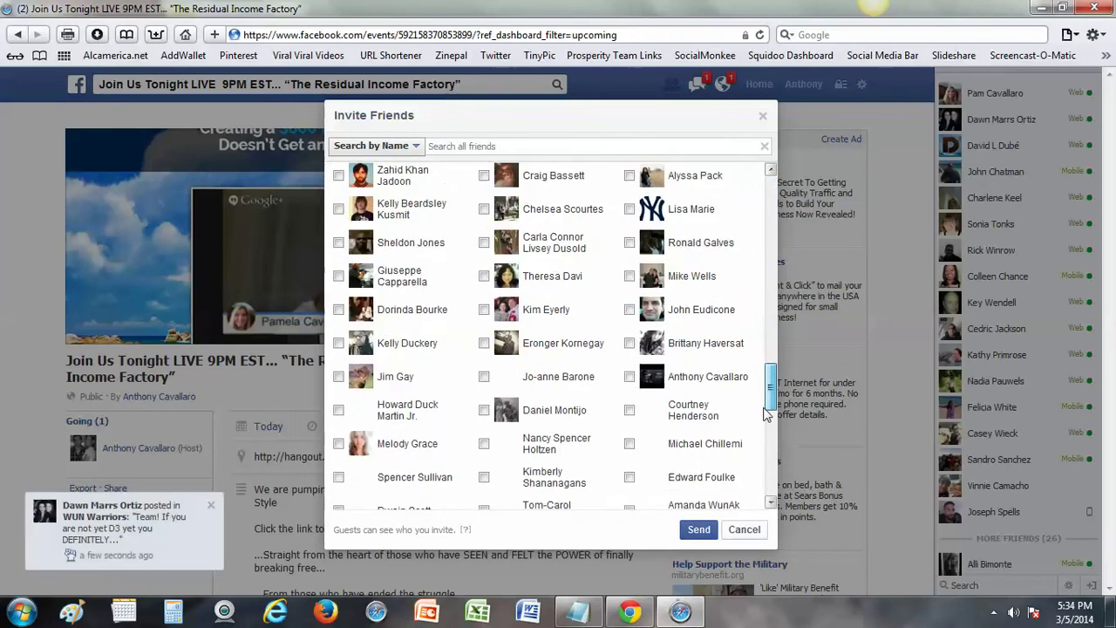
{"action": "scroll", "coordinate": [765, 380], "scroll_direction": "down", "scroll_amount": 10}
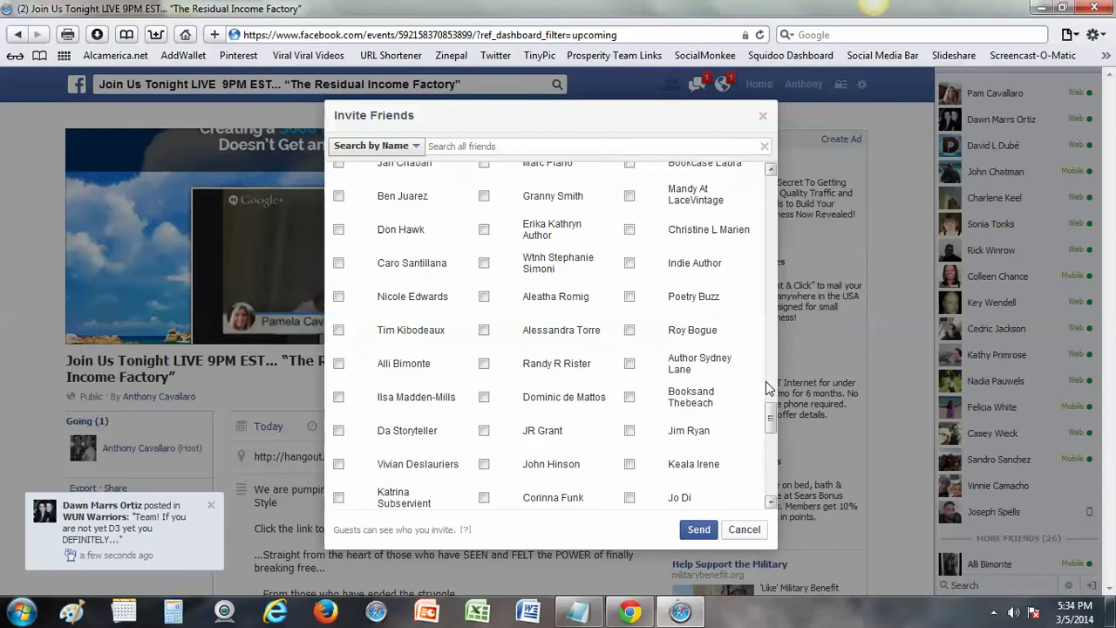
{"action": "scroll", "coordinate": [766, 360], "scroll_direction": "down", "scroll_amount": 10}
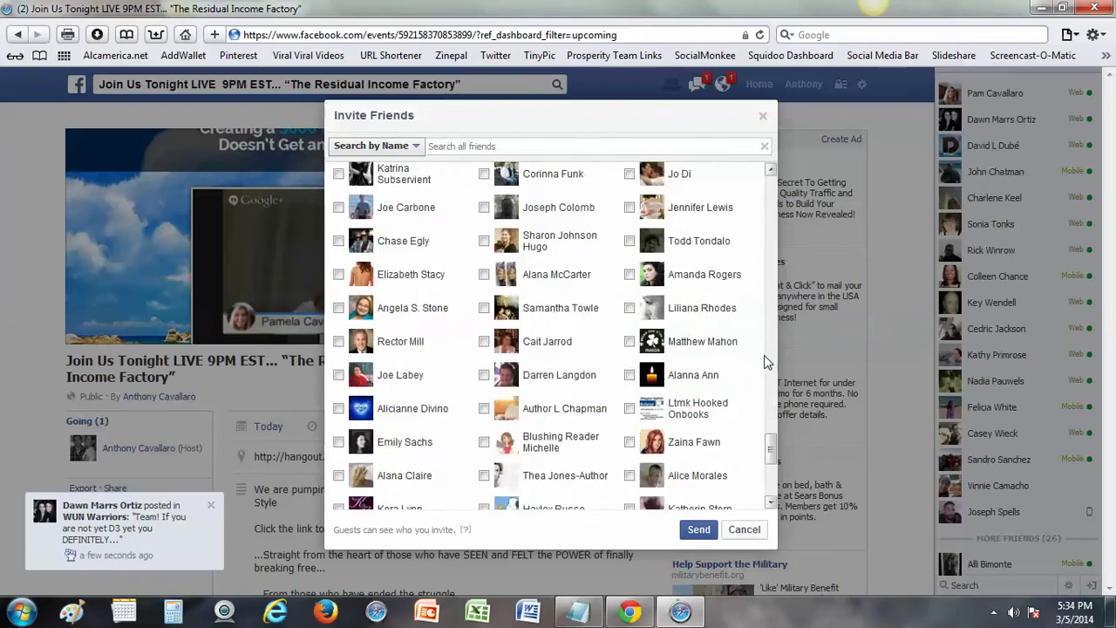
{"action": "scroll", "coordinate": [766, 361], "scroll_direction": "down", "scroll_amount": 10}
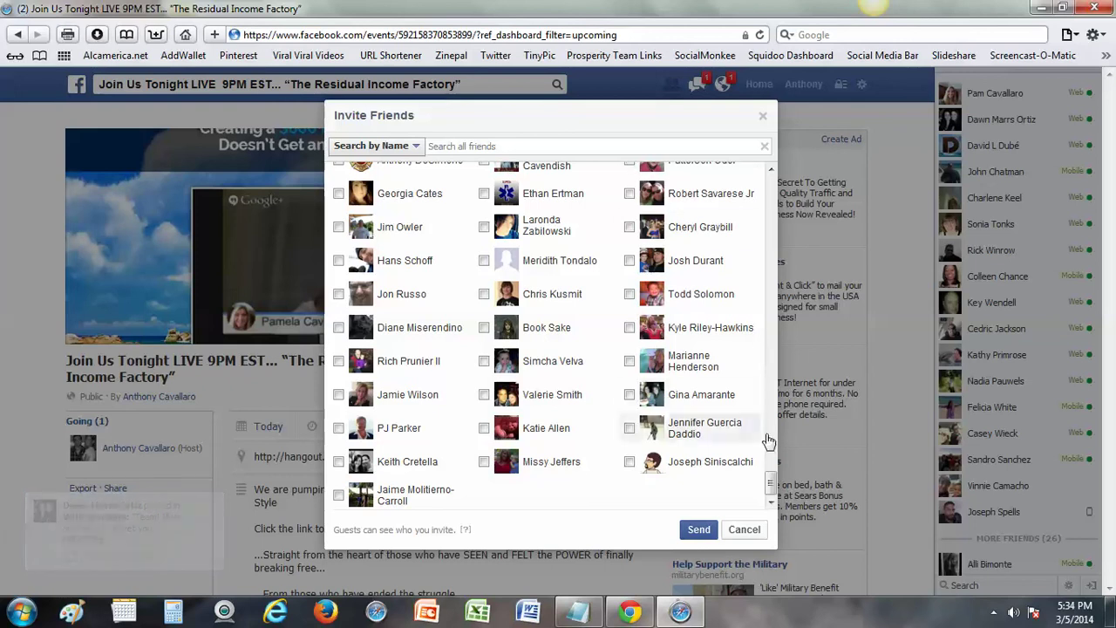
Copy the two-line javascript code that checks every "checkableitems[]" checkbox from the Notepad notes, then minimize Notepad
{"action": "left_click", "coordinate": [578, 614]}
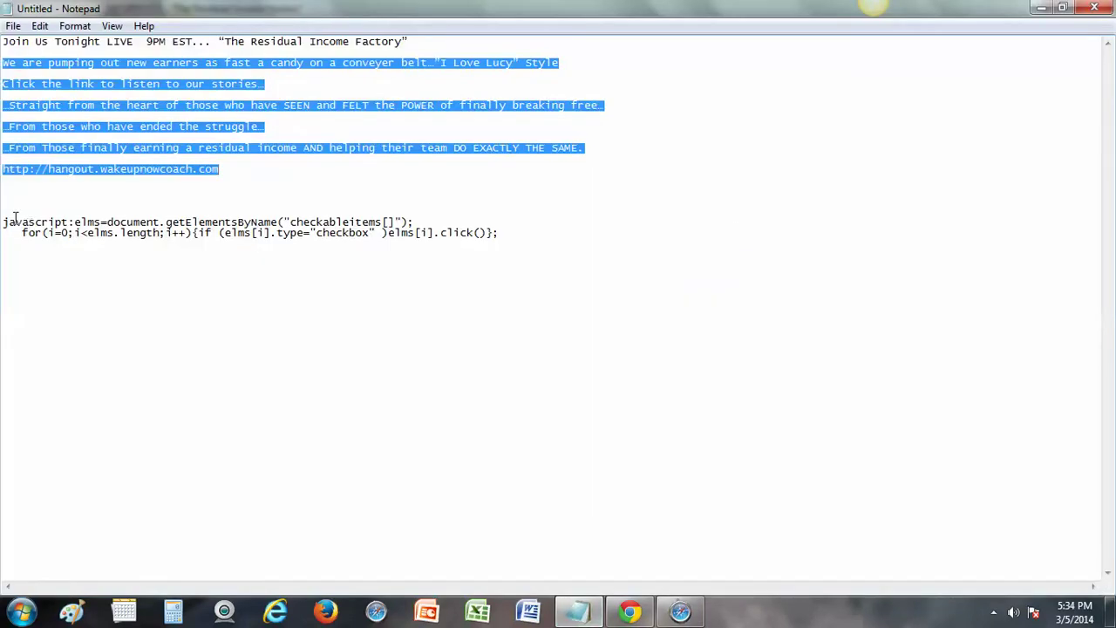
{"action": "left_click_drag", "start_coordinate": [4, 220], "coordinate": [502, 232]}
{"action": "right_click", "coordinate": [400, 231]}
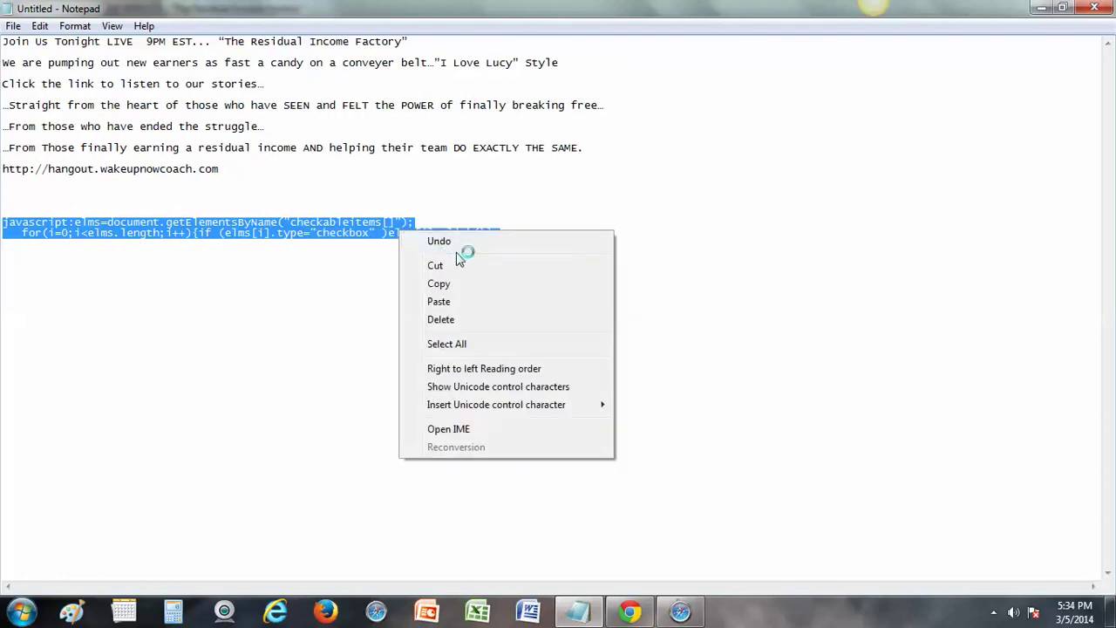
{"action": "left_click", "coordinate": [462, 284]}
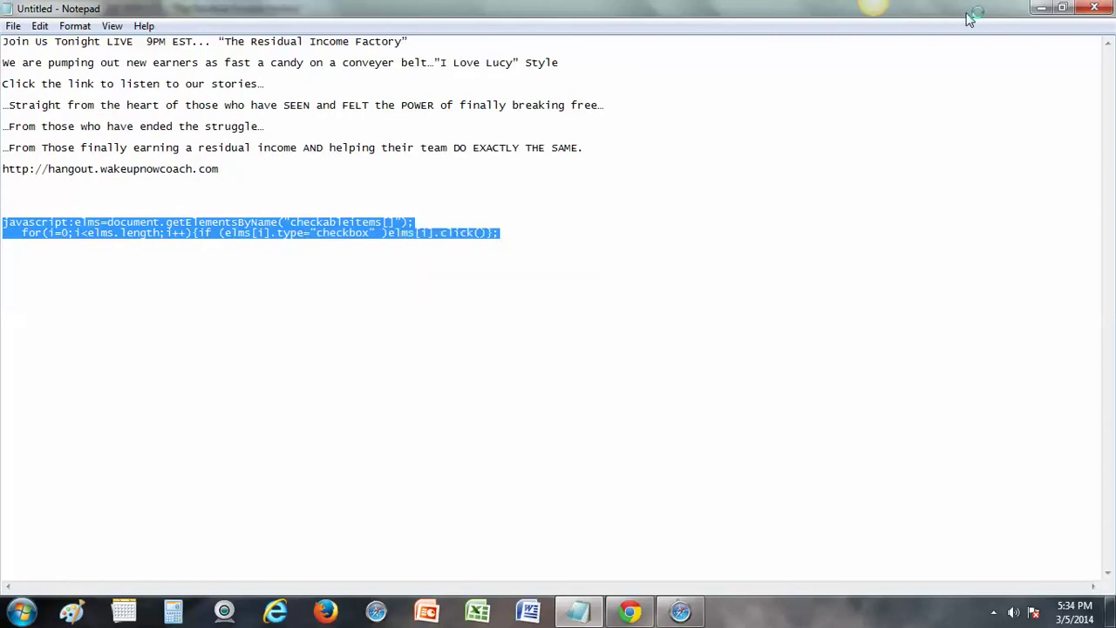
{"action": "left_click", "coordinate": [1043, 10]}
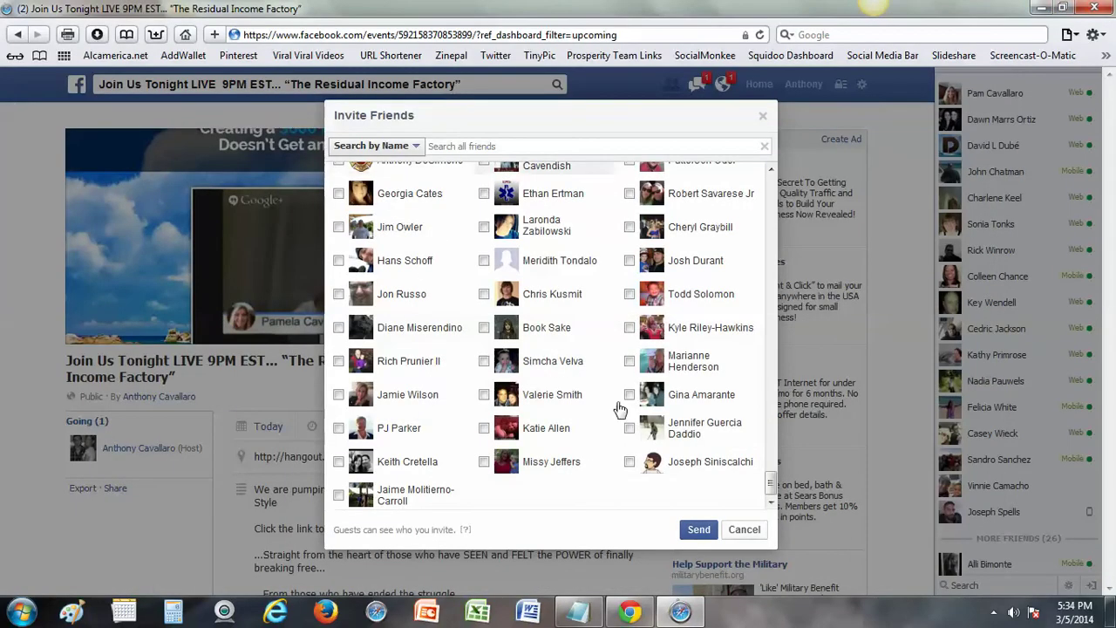
Replace the page address in Safari with the copied javascript and run it to select all friends in the invitation list
{"action": "left_click", "coordinate": [318, 34]}
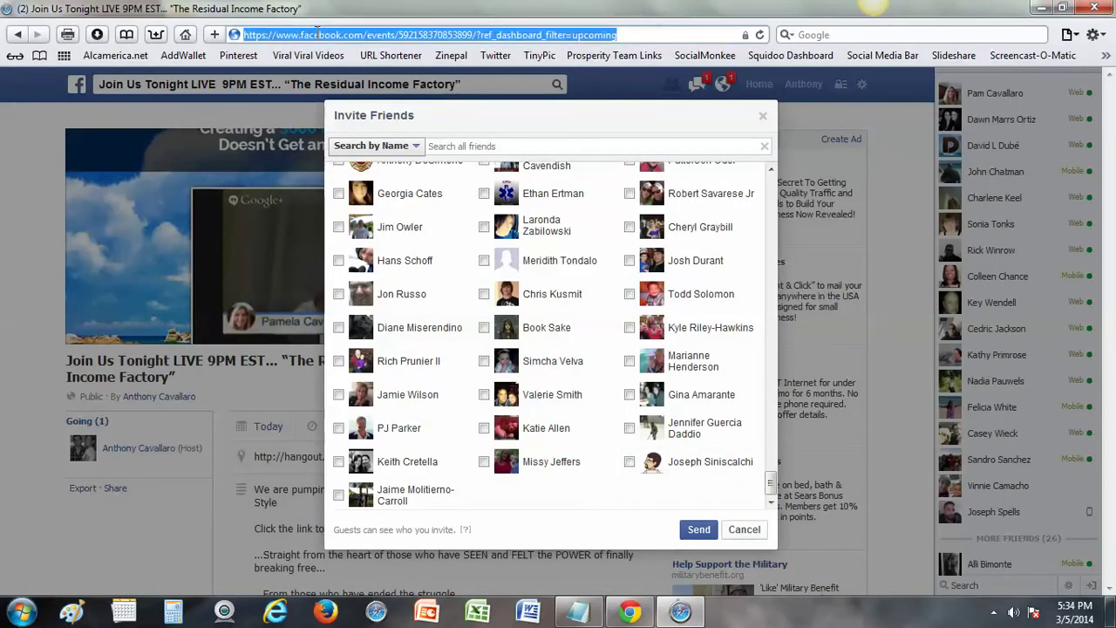
{"action": "right_click", "coordinate": [318, 35]}
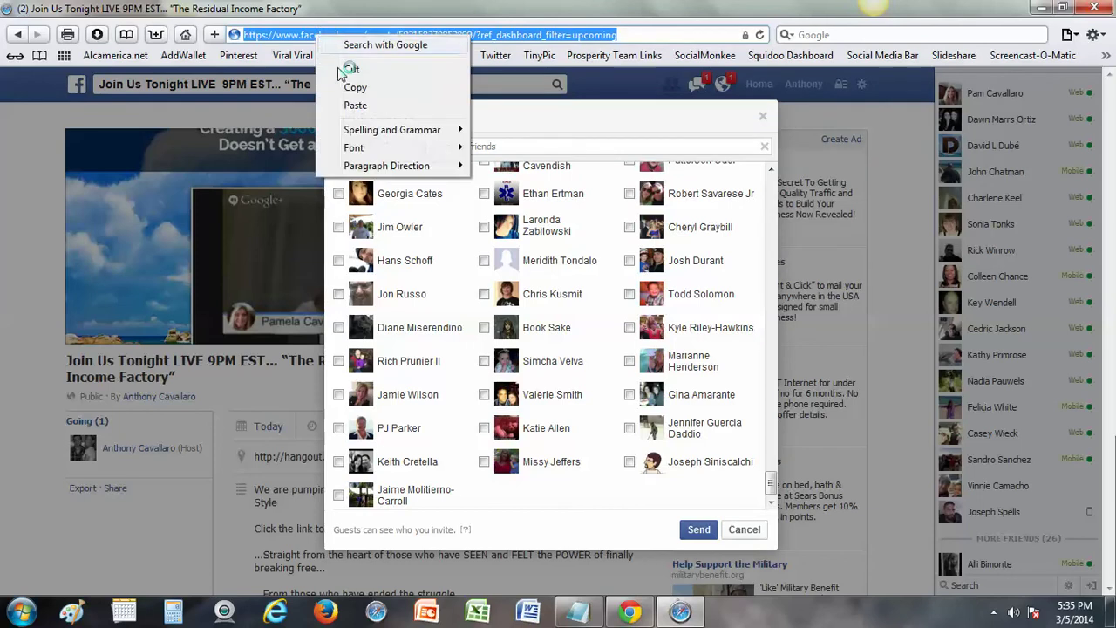
{"action": "left_click", "coordinate": [359, 105]}
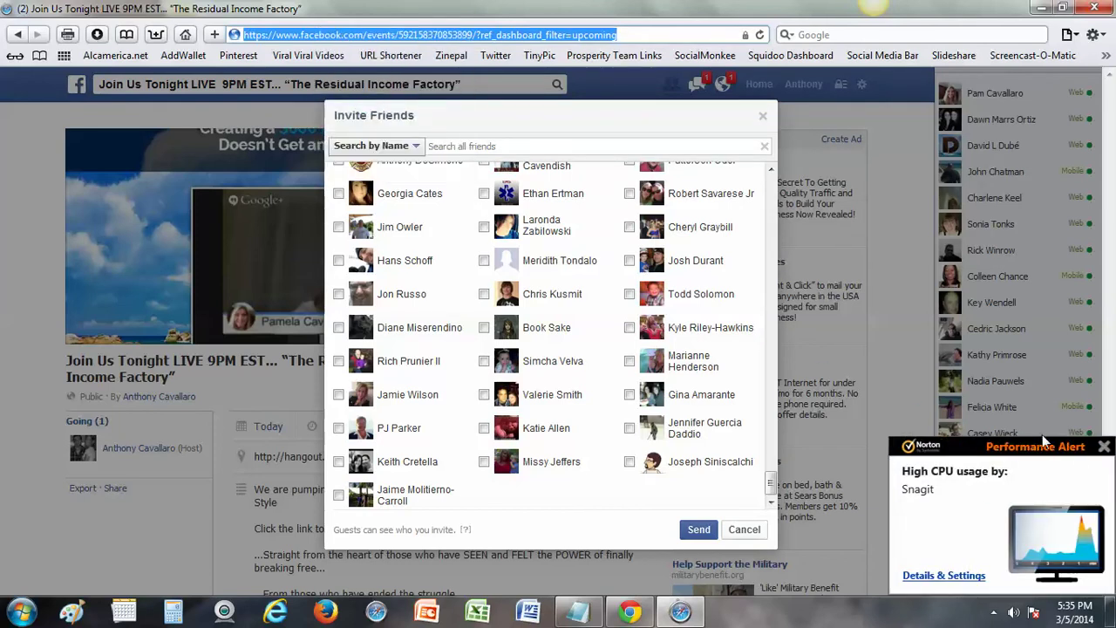
{"action": "left_click", "coordinate": [1105, 447]}
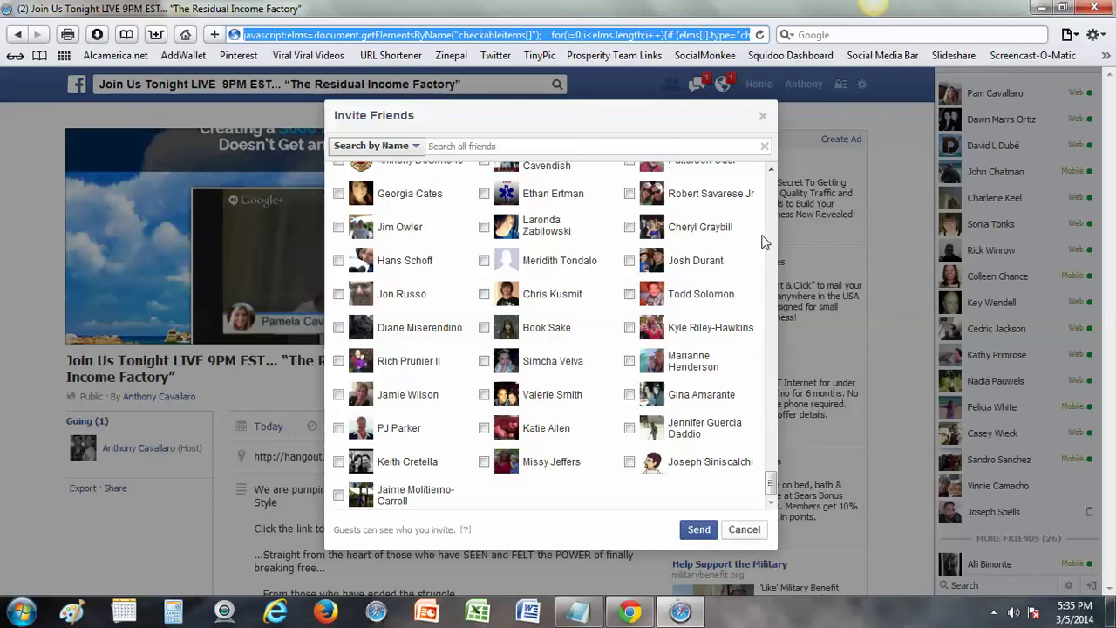
{"action": "key", "text": "Return"}
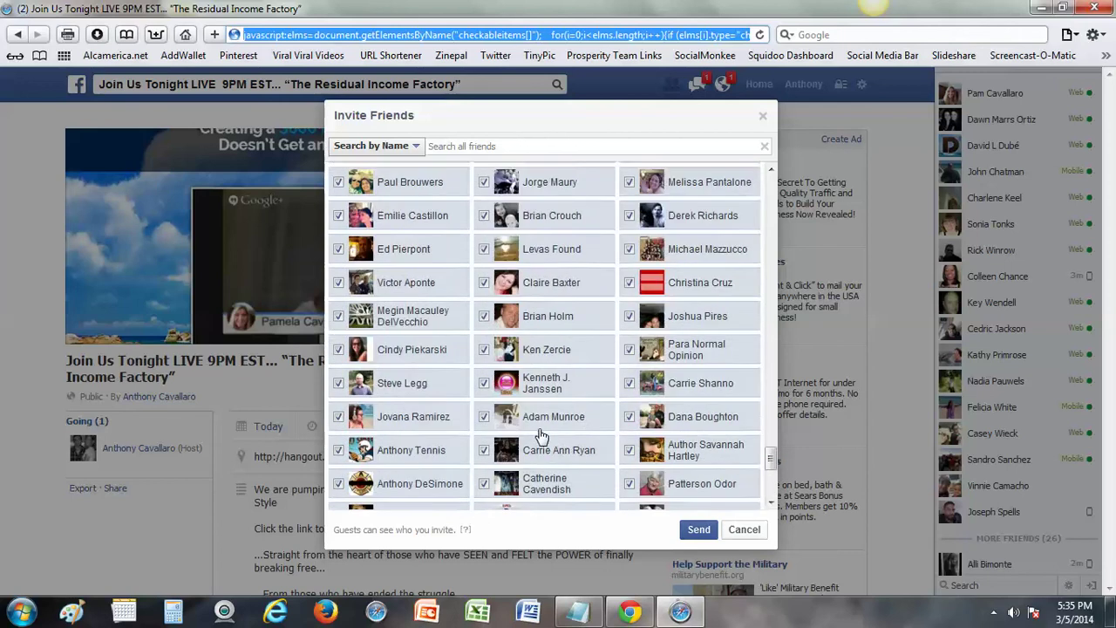
{"action": "scroll", "coordinate": [541, 435], "scroll_direction": "down", "scroll_amount": 4}
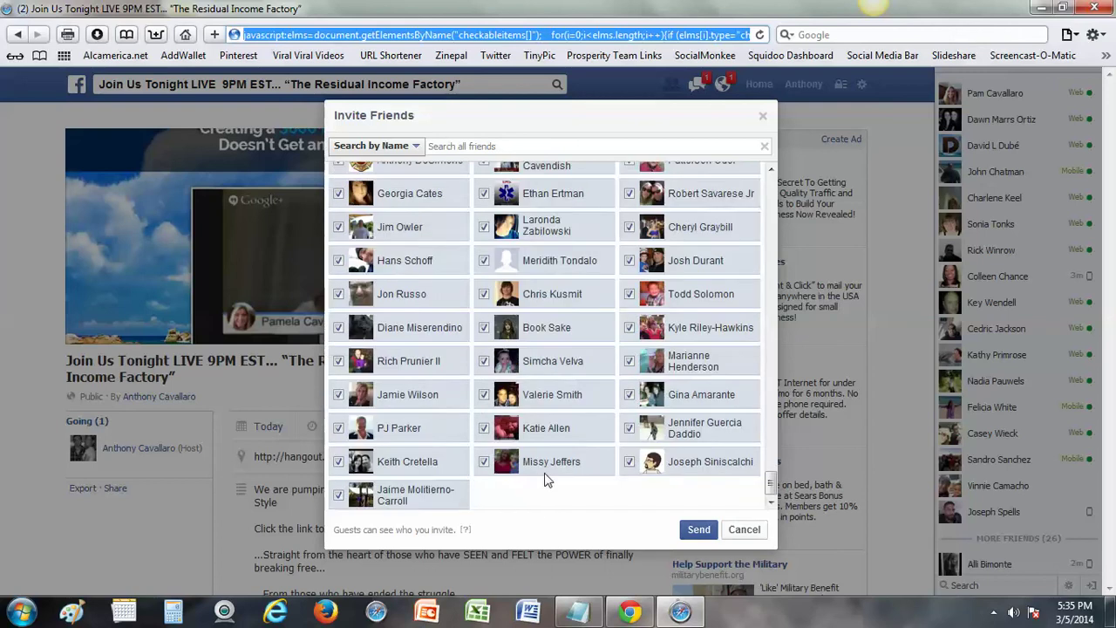
Exclude three third-column friends near the end of the invitation list by clearing their checkboxes
{"action": "left_click", "coordinate": [629, 360]}
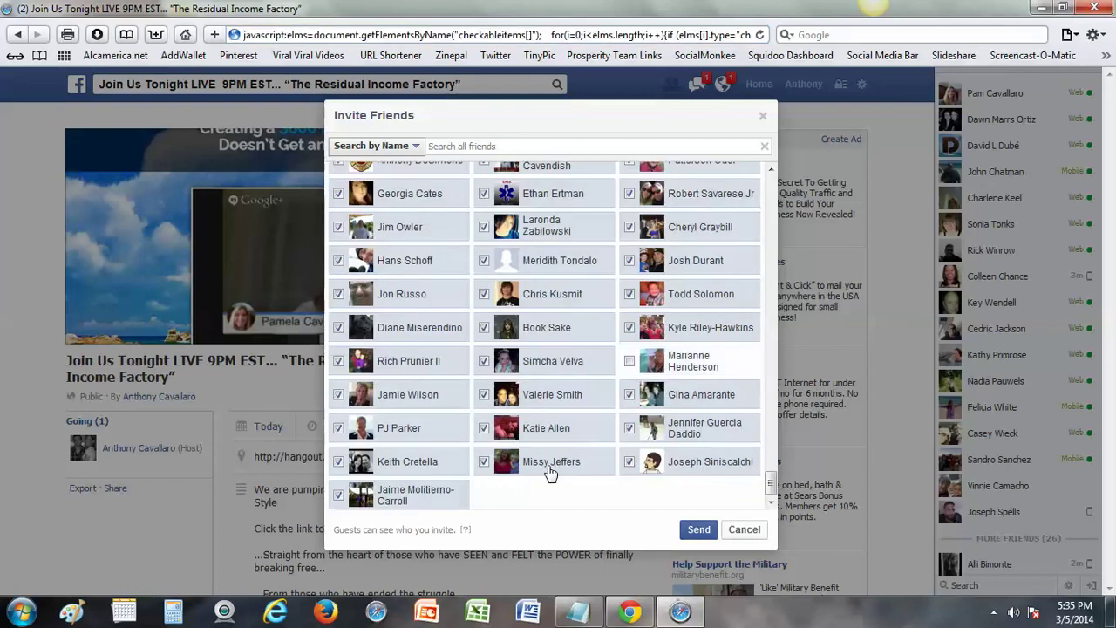
{"action": "scroll", "coordinate": [534, 482], "scroll_direction": "up", "scroll_amount": 4}
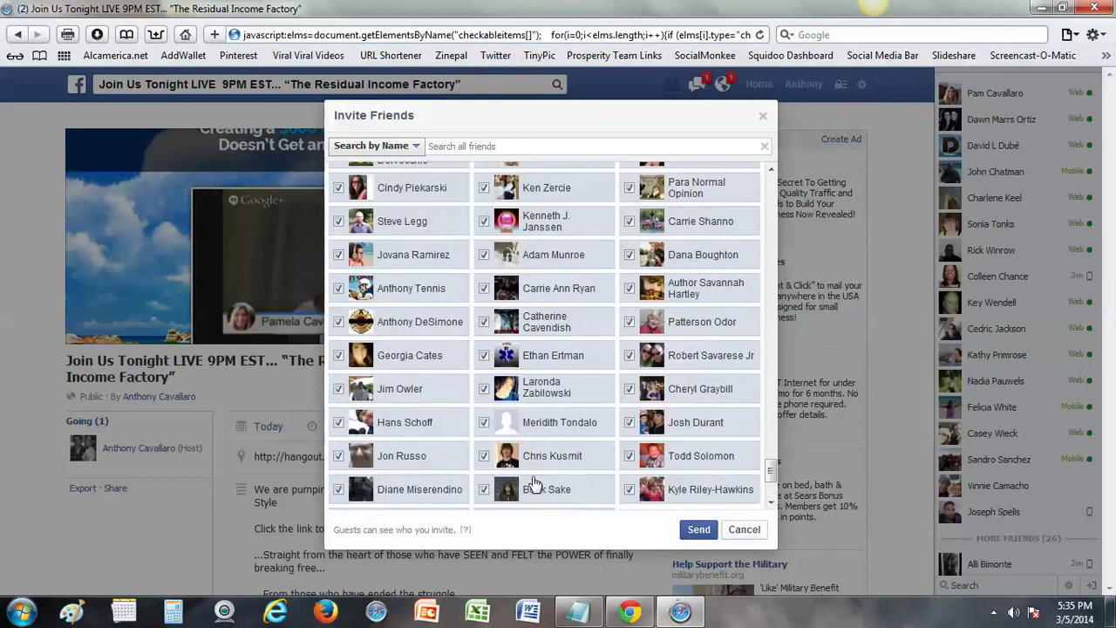
{"action": "left_click", "coordinate": [630, 221]}
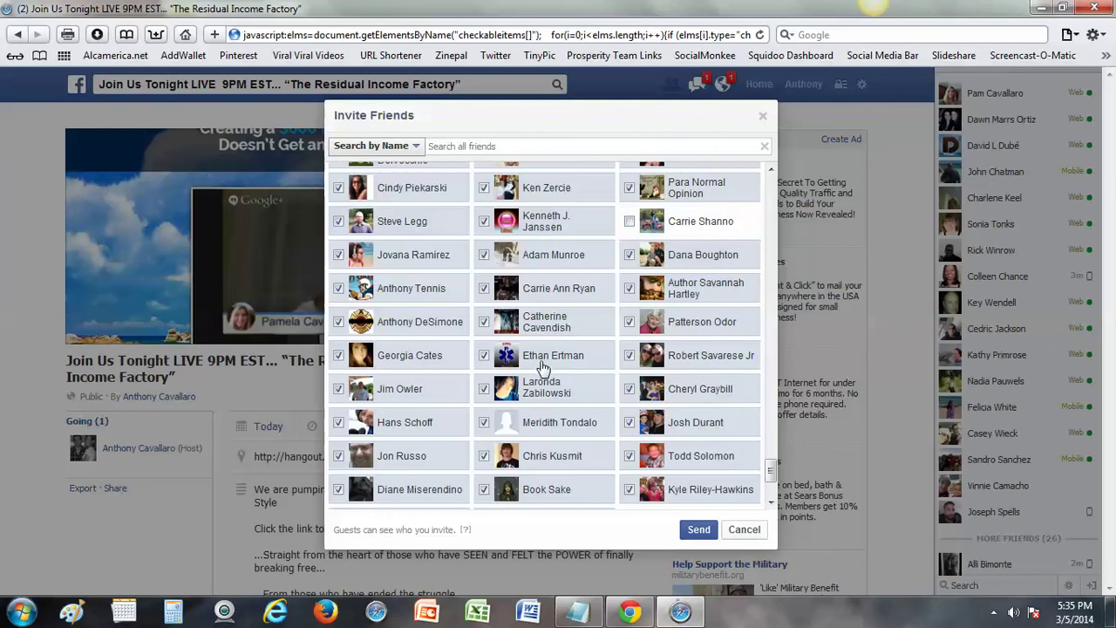
{"action": "scroll", "coordinate": [541, 365], "scroll_direction": "up", "scroll_amount": 3}
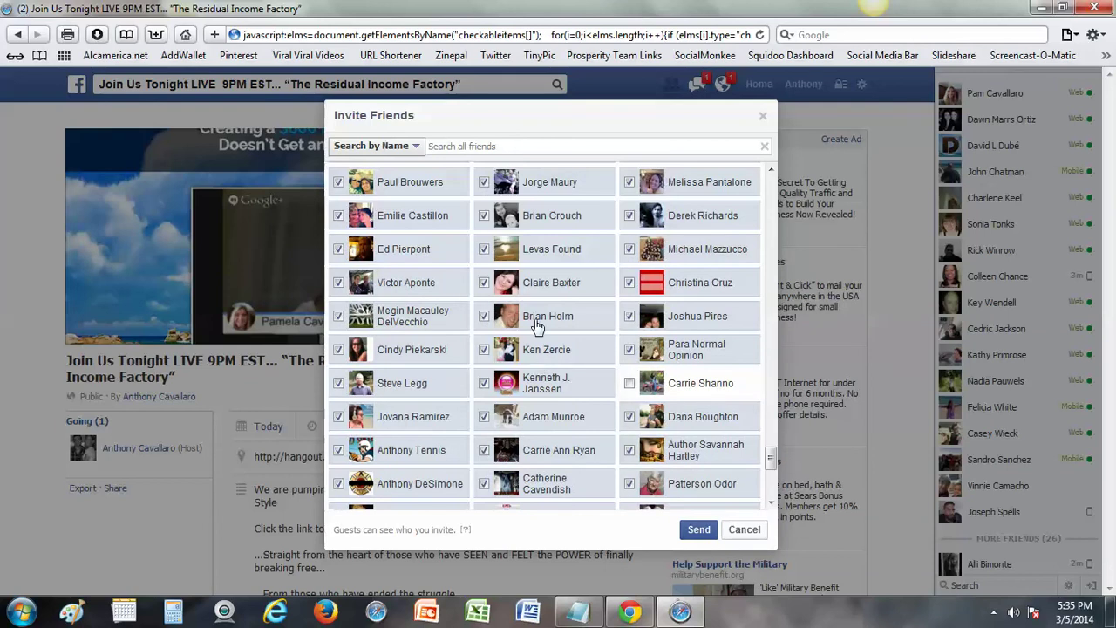
{"action": "scroll", "coordinate": [537, 326], "scroll_direction": "up", "scroll_amount": 2}
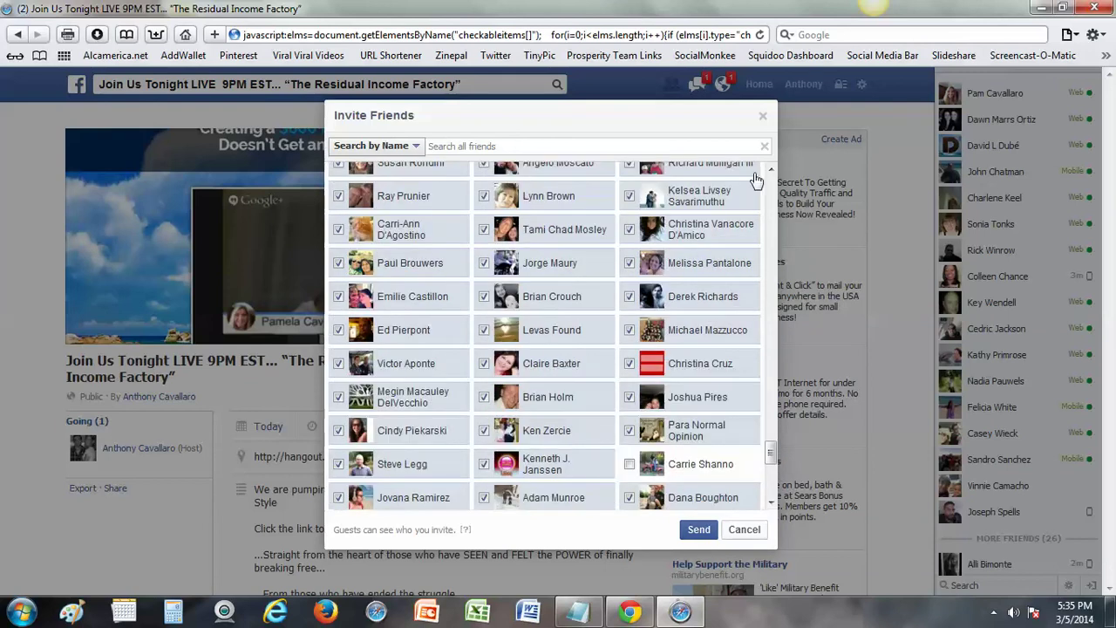
{"action": "left_click", "coordinate": [629, 196]}
Review the selected friends further up the invitation list and uncheck the second-column friend with the seascape profile photo
{"action": "scroll", "coordinate": [583, 318], "scroll_direction": "up", "scroll_amount": 2}
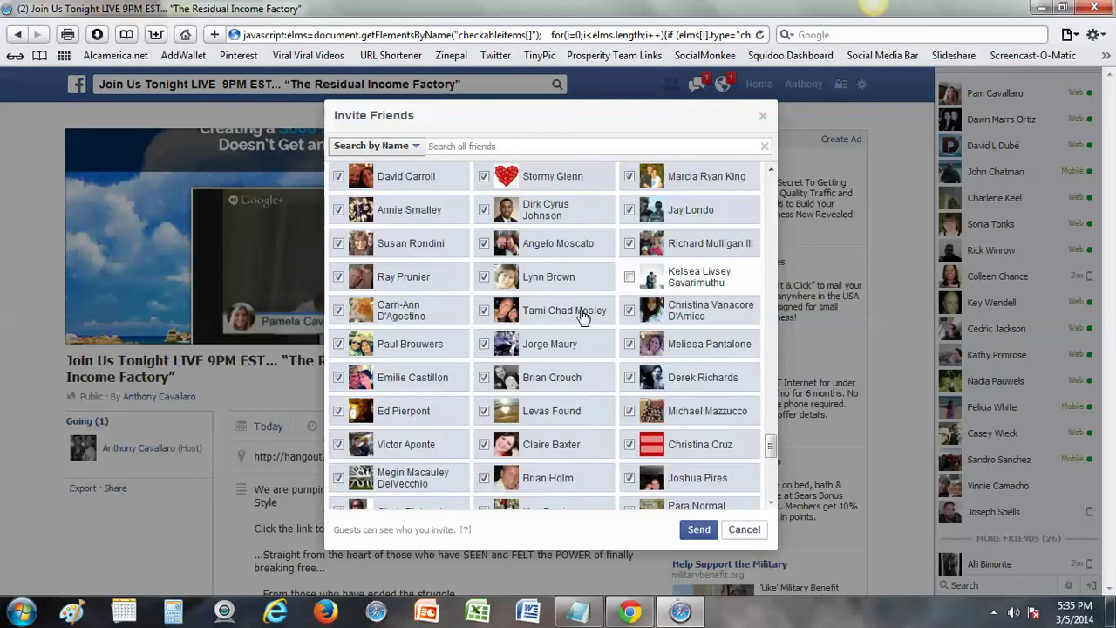
{"action": "scroll", "coordinate": [582, 317], "scroll_direction": "up", "scroll_amount": 2}
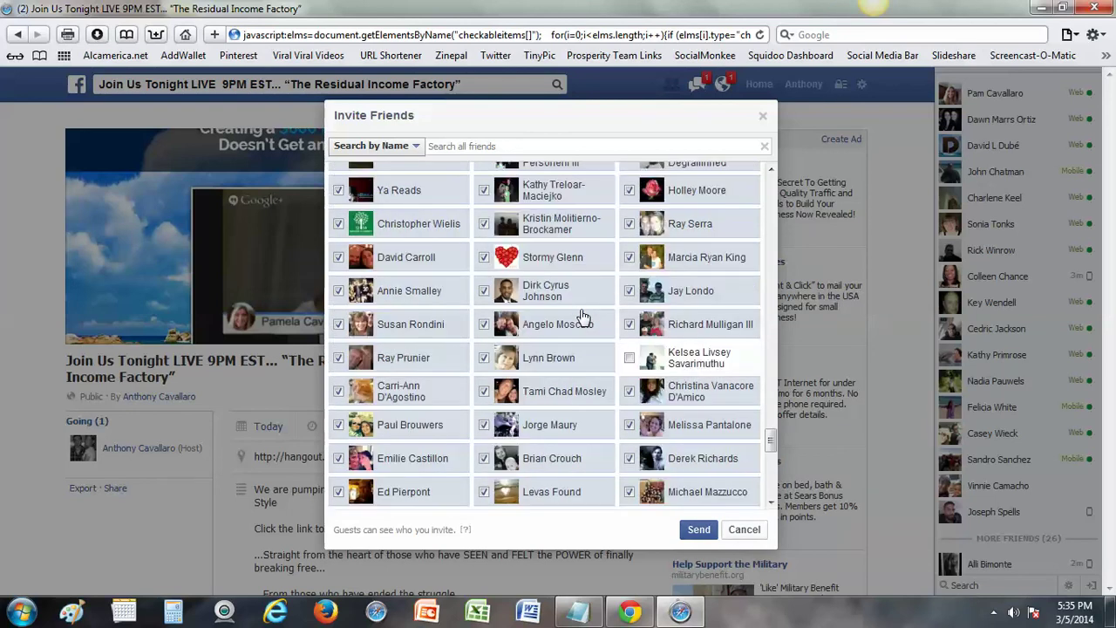
{"action": "scroll", "coordinate": [582, 318], "scroll_direction": "up", "scroll_amount": 2}
{"action": "scroll", "coordinate": [583, 317], "scroll_direction": "up", "scroll_amount": 2}
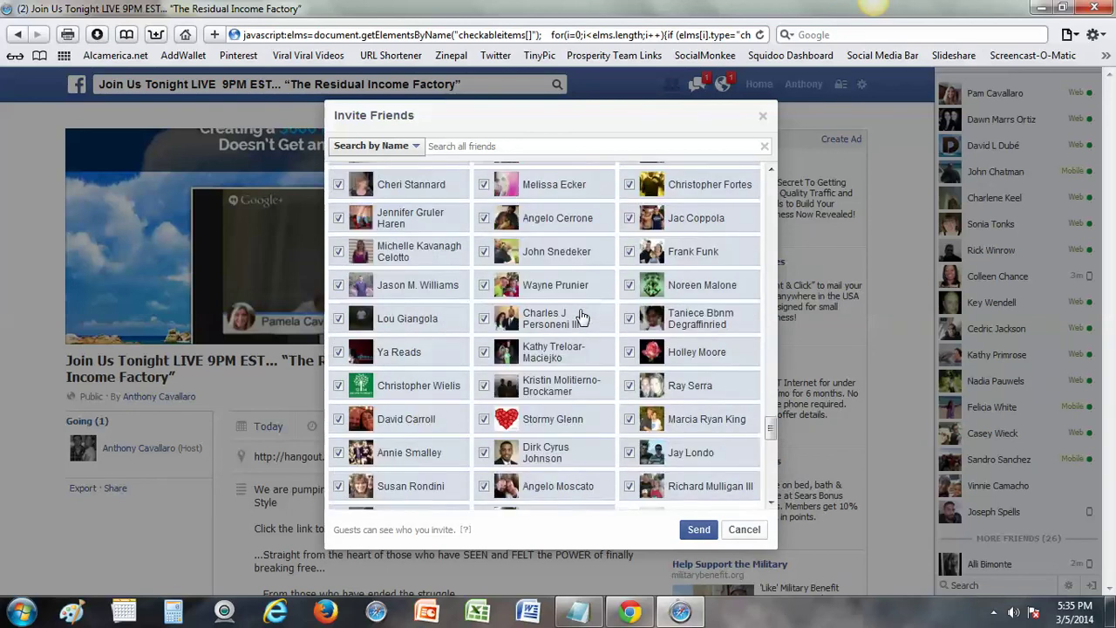
{"action": "scroll", "coordinate": [582, 317], "scroll_direction": "up", "scroll_amount": 2}
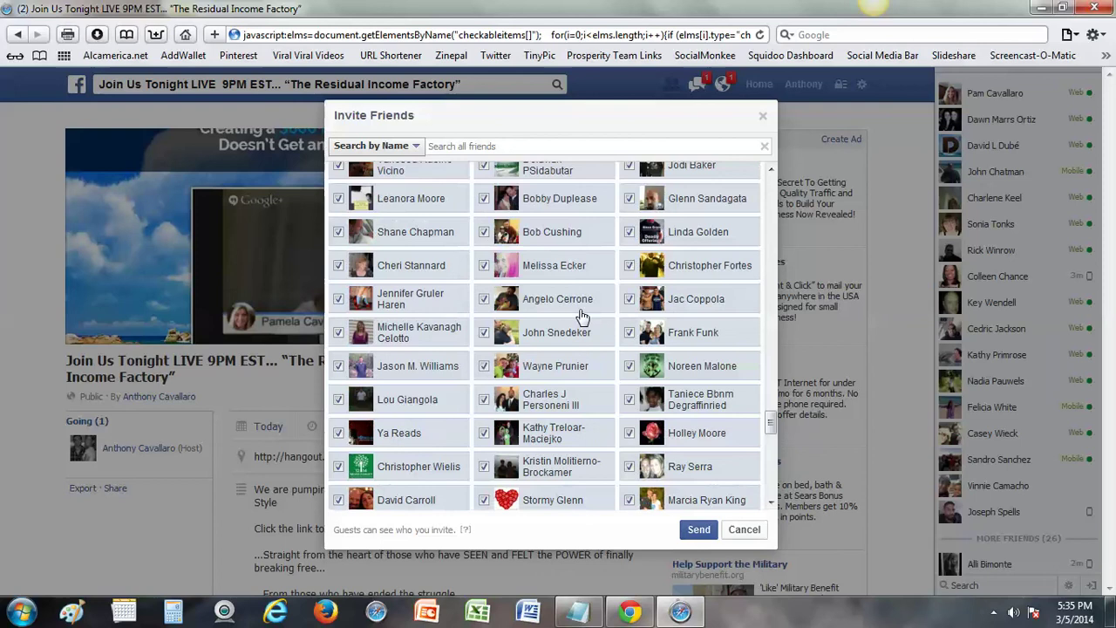
{"action": "scroll", "coordinate": [582, 318], "scroll_direction": "up", "scroll_amount": 2}
{"action": "scroll", "coordinate": [583, 317], "scroll_direction": "up", "scroll_amount": 2}
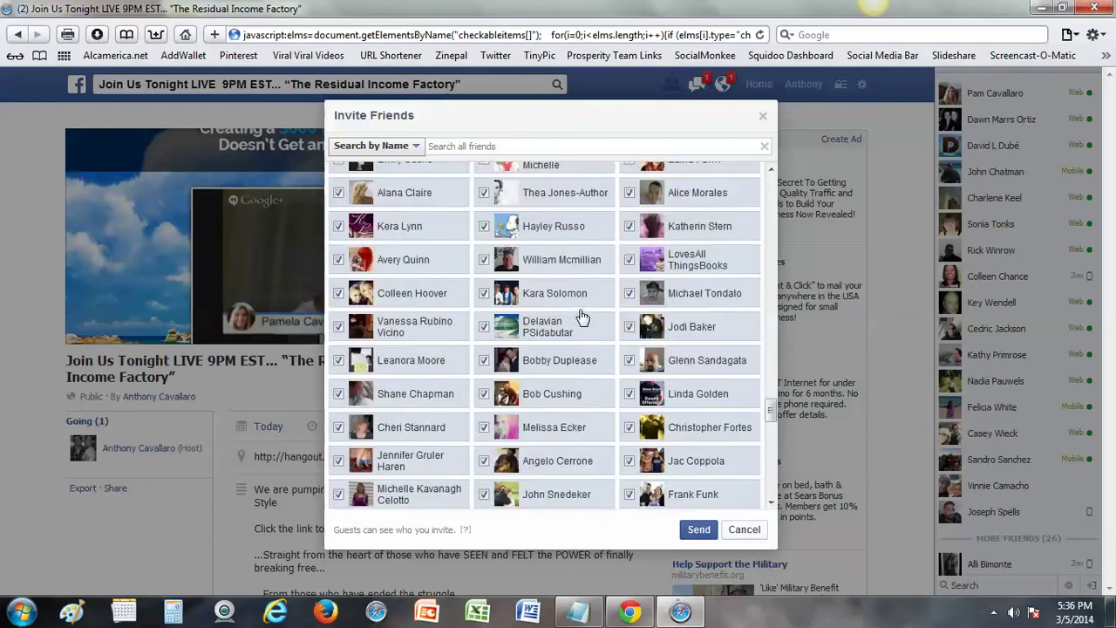
{"action": "scroll", "coordinate": [582, 317], "scroll_direction": "up", "scroll_amount": 2}
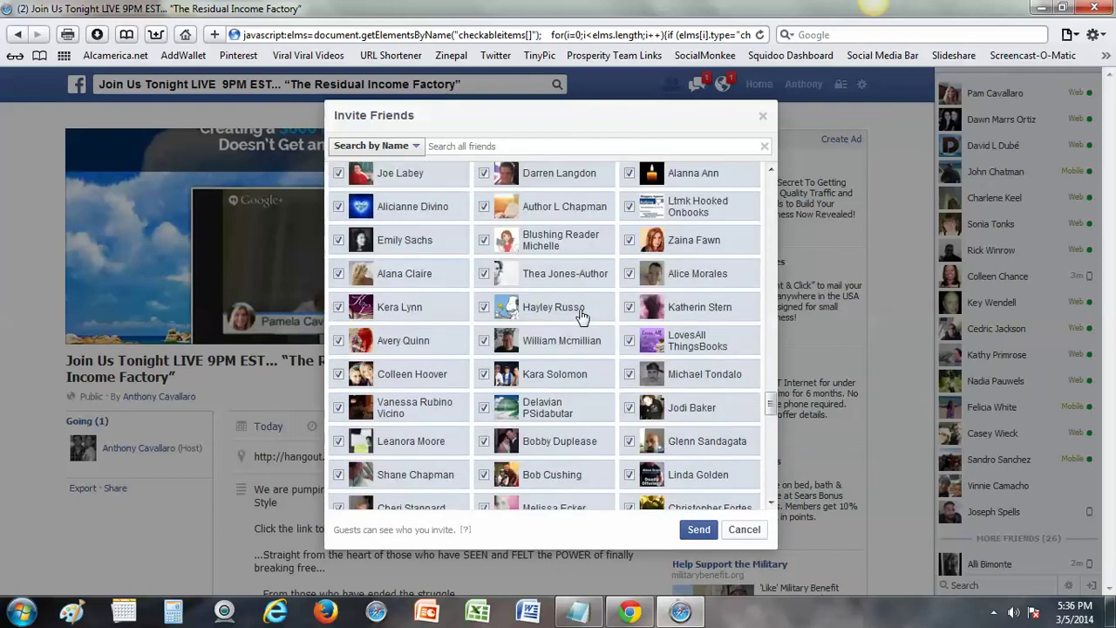
{"action": "scroll", "coordinate": [583, 317], "scroll_direction": "up", "scroll_amount": 2}
{"action": "scroll", "coordinate": [583, 318], "scroll_direction": "up", "scroll_amount": 2}
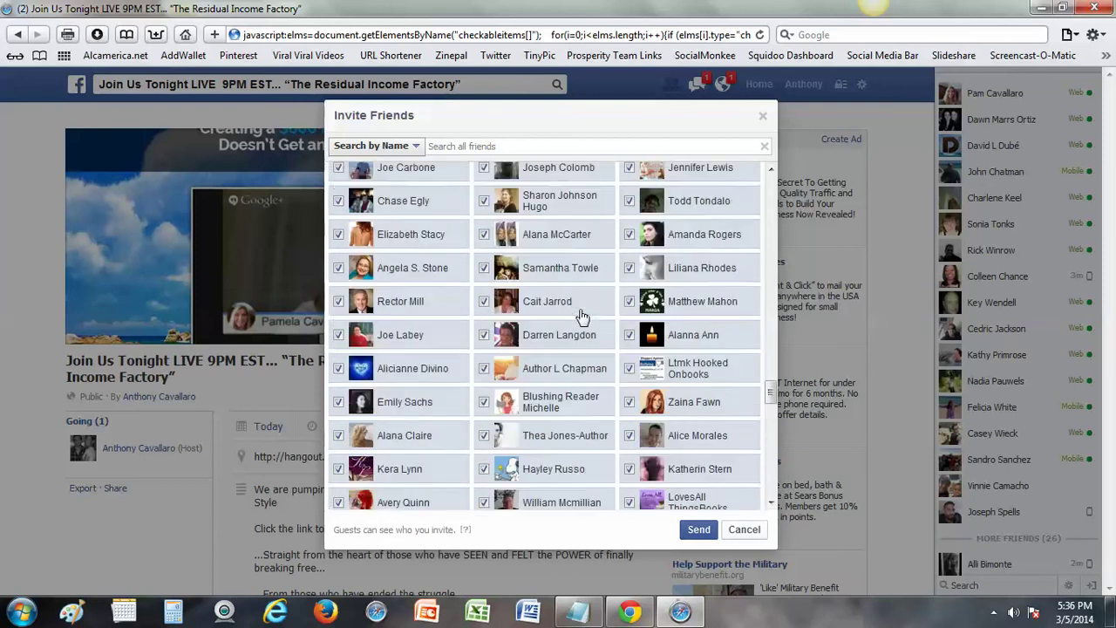
{"action": "scroll", "coordinate": [583, 315], "scroll_direction": "up", "scroll_amount": 2}
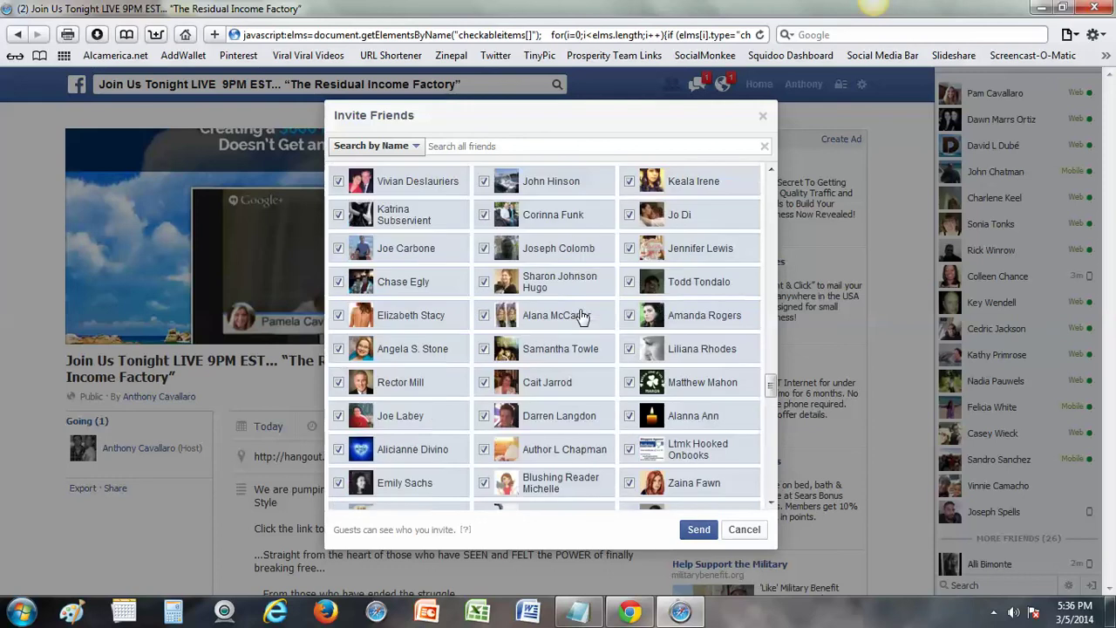
{"action": "left_click", "coordinate": [484, 181]}
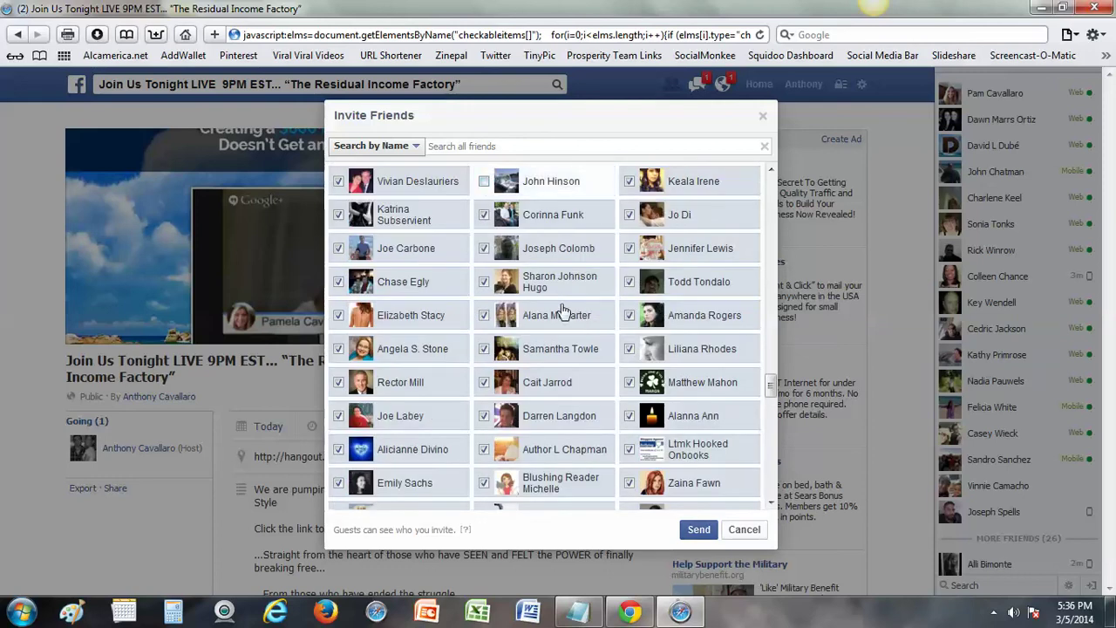
Continue up the invitation list and uncheck the first-column friend with the dark group photo, two rows above the blue-sky landscape photo
{"action": "scroll", "coordinate": [562, 311], "scroll_direction": "up", "scroll_amount": 2}
{"action": "scroll", "coordinate": [563, 311], "scroll_direction": "up", "scroll_amount": 4}
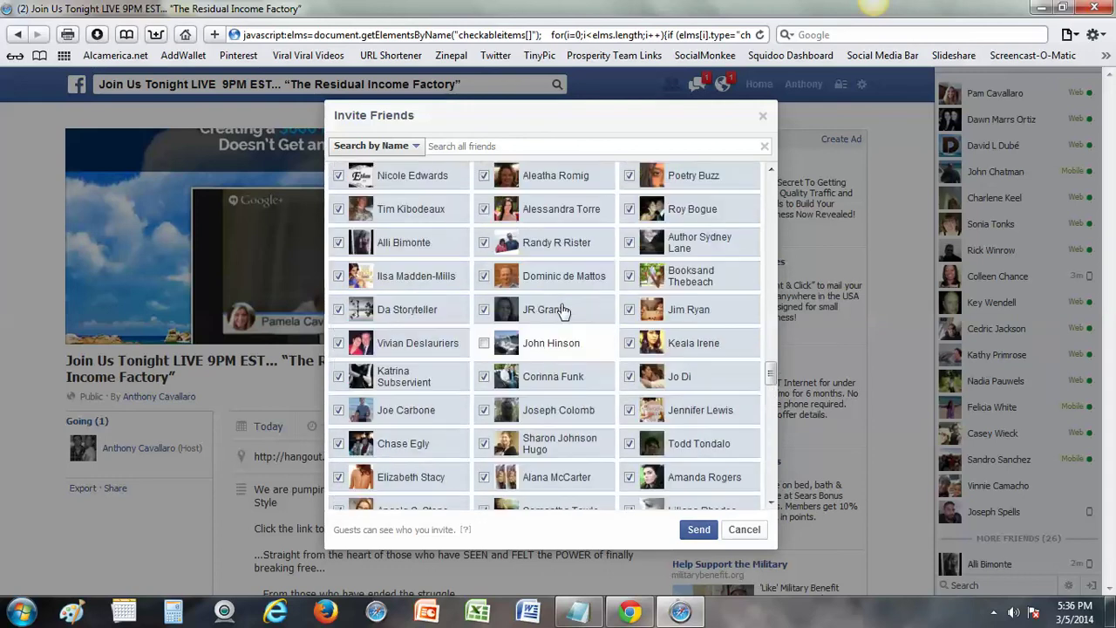
{"action": "scroll", "coordinate": [563, 311], "scroll_direction": "up", "scroll_amount": 4}
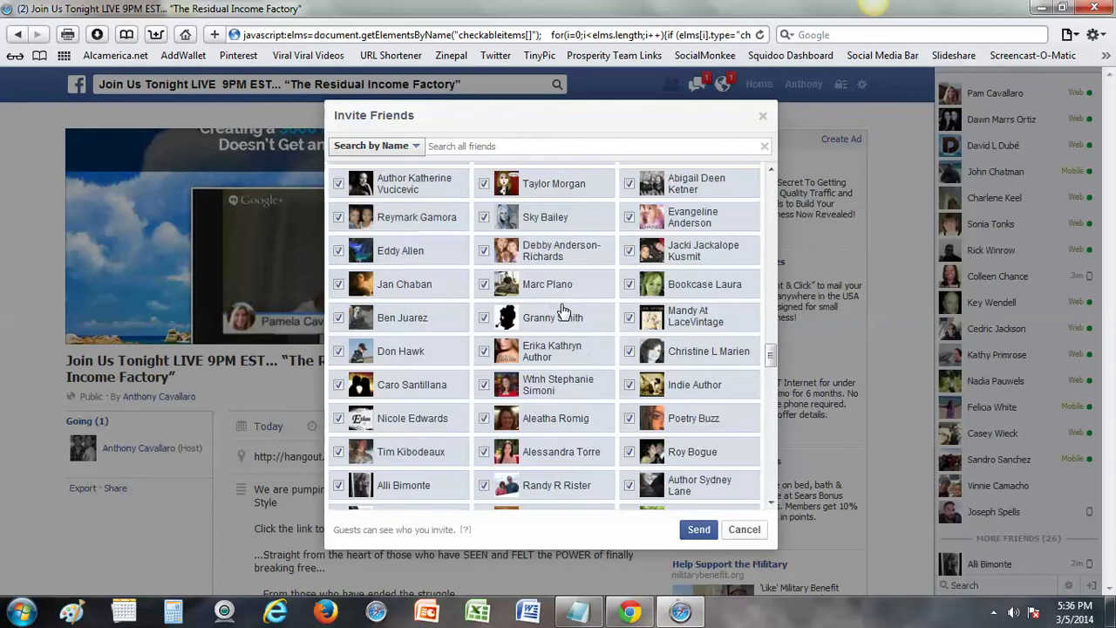
{"action": "scroll", "coordinate": [563, 311], "scroll_direction": "up", "scroll_amount": 6}
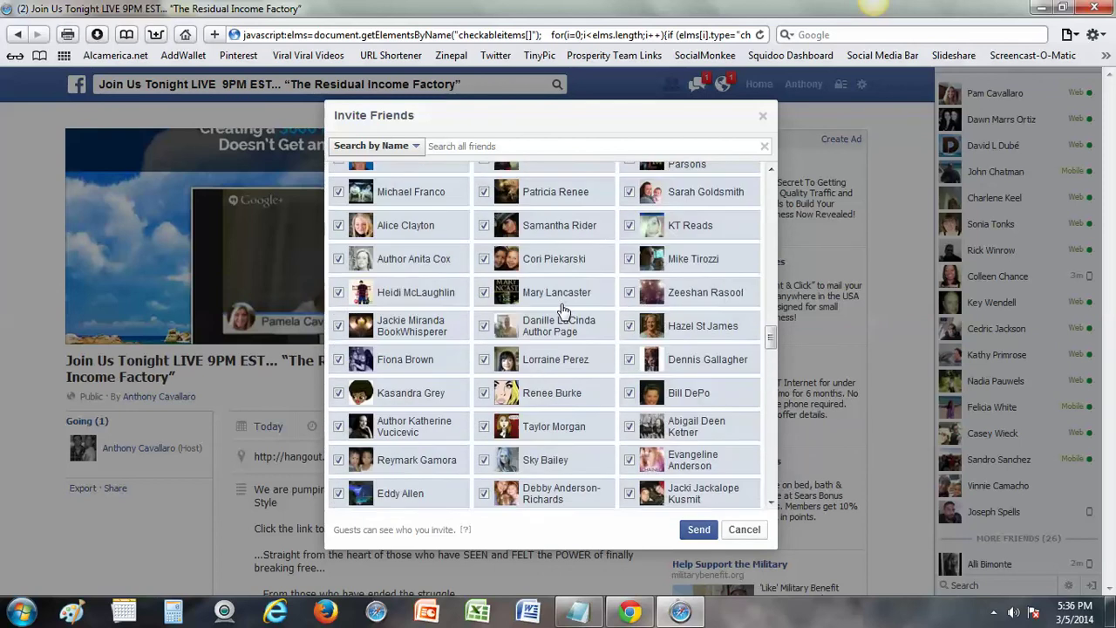
{"action": "scroll", "coordinate": [562, 311], "scroll_direction": "up", "scroll_amount": 2}
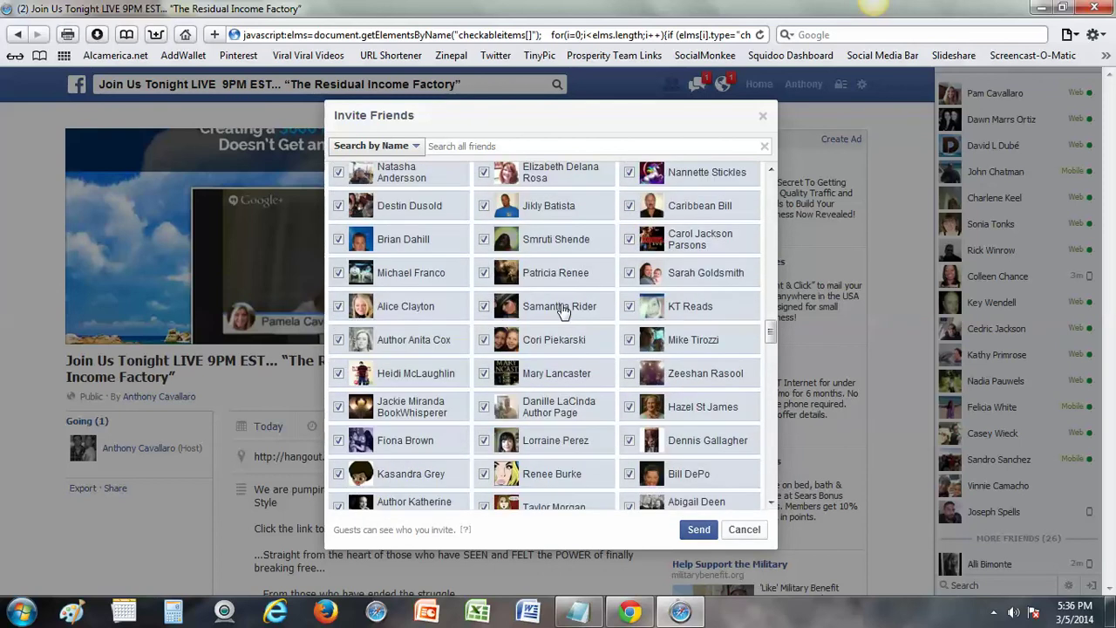
{"action": "scroll", "coordinate": [563, 311], "scroll_direction": "up", "scroll_amount": 2}
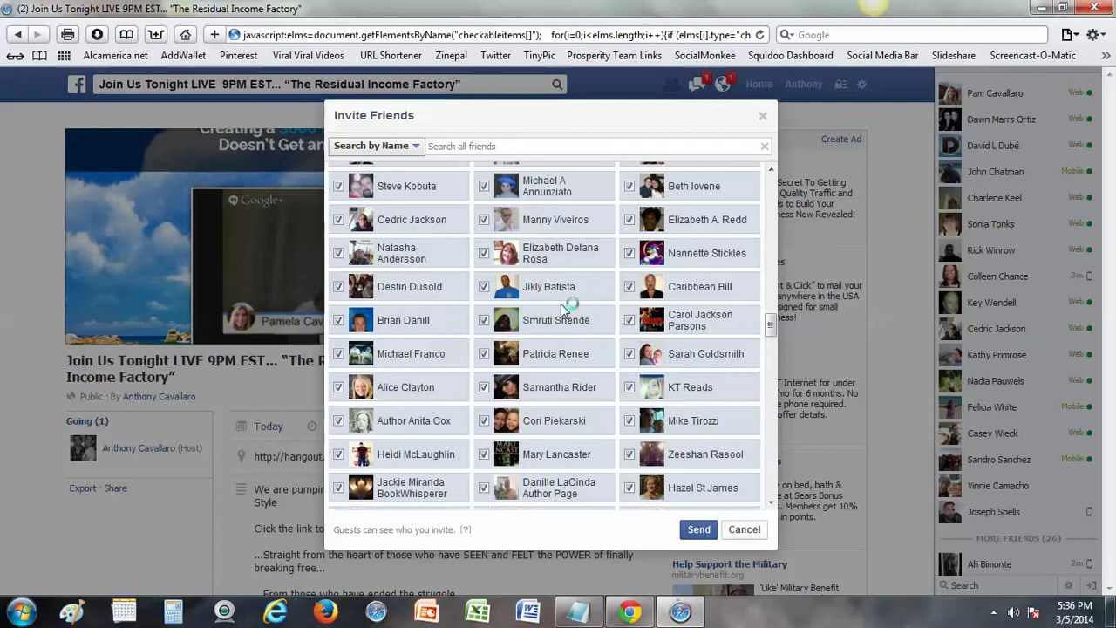
{"action": "left_click", "coordinate": [339, 287]}
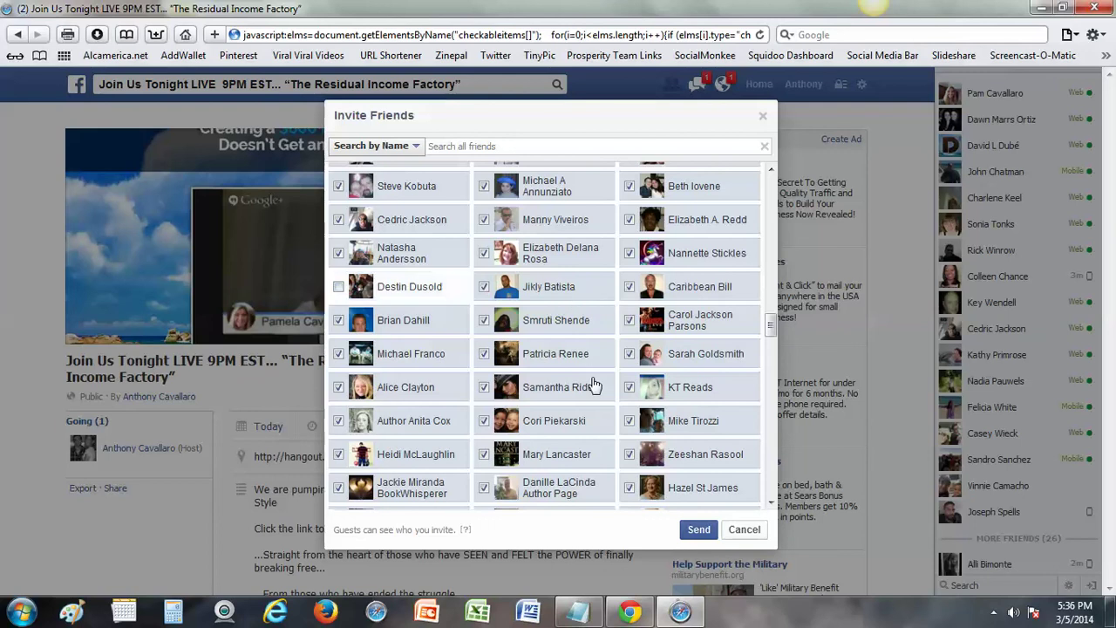
Uncheck the first-column friend sharing the host's surname and the second-column friend with a hyphenated first name two rows above
{"action": "scroll", "coordinate": [580, 381], "scroll_direction": "up", "scroll_amount": 4}
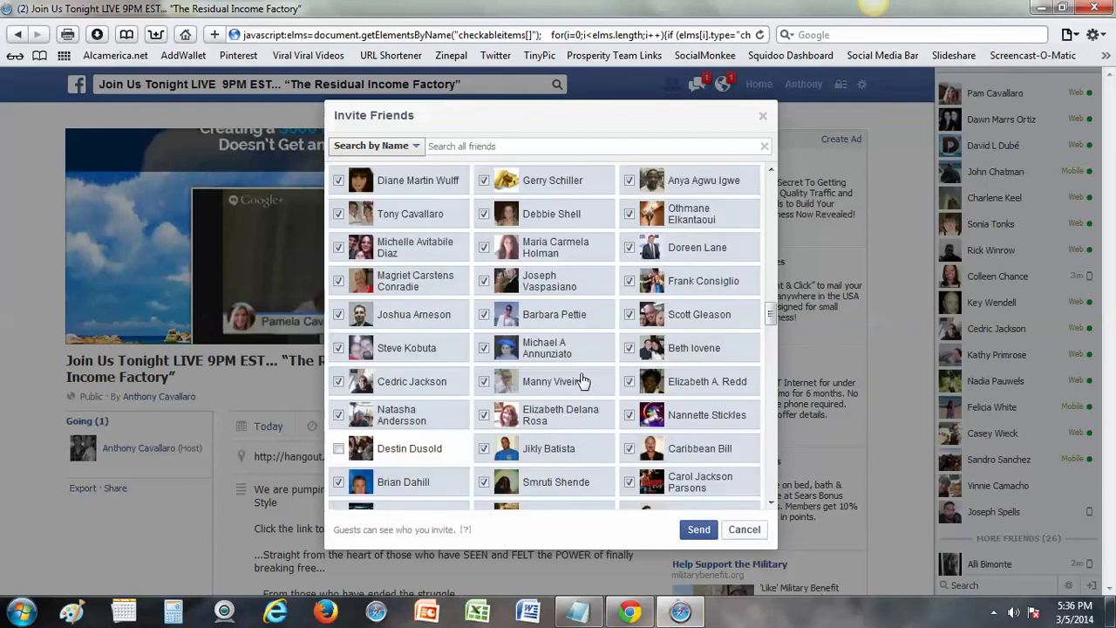
{"action": "scroll", "coordinate": [580, 381], "scroll_direction": "up", "scroll_amount": 2}
{"action": "left_click", "coordinate": [338, 295]}
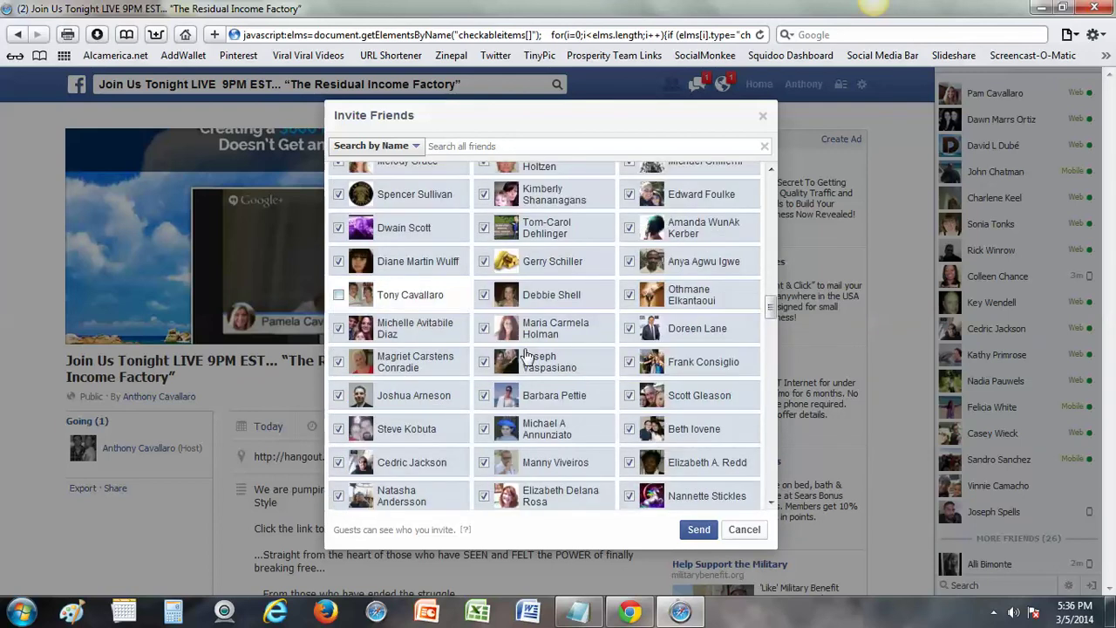
{"action": "left_click", "coordinate": [484, 228]}
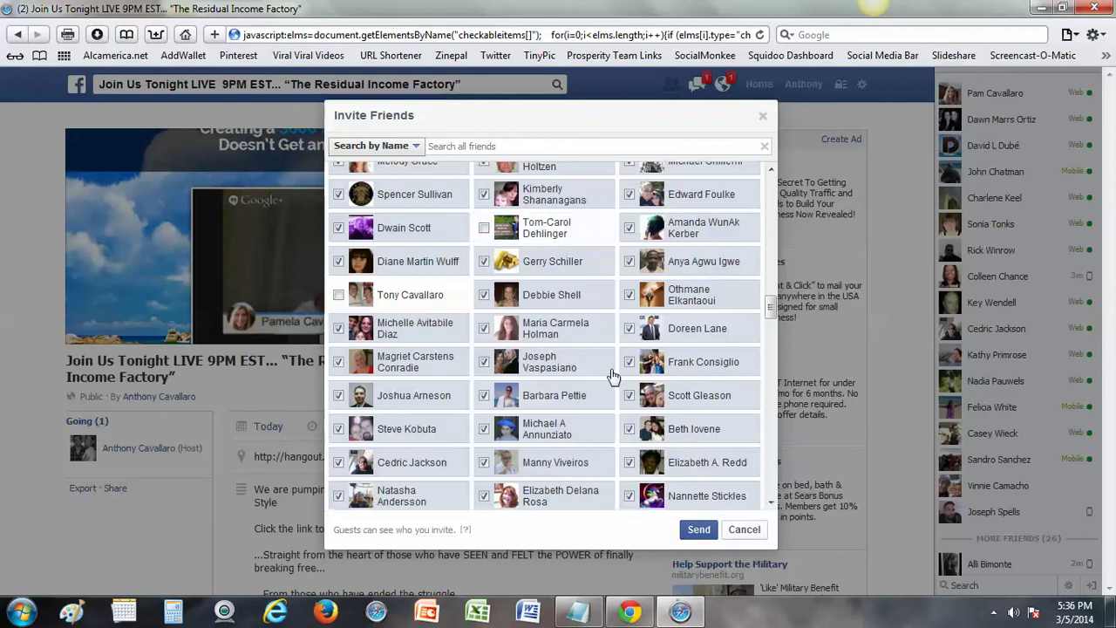
Uncheck the second-column friend beneath the row with the Yankees logo photo and the third-column friend three rows above that logo
{"action": "scroll", "coordinate": [615, 375], "scroll_direction": "up", "scroll_amount": 6}
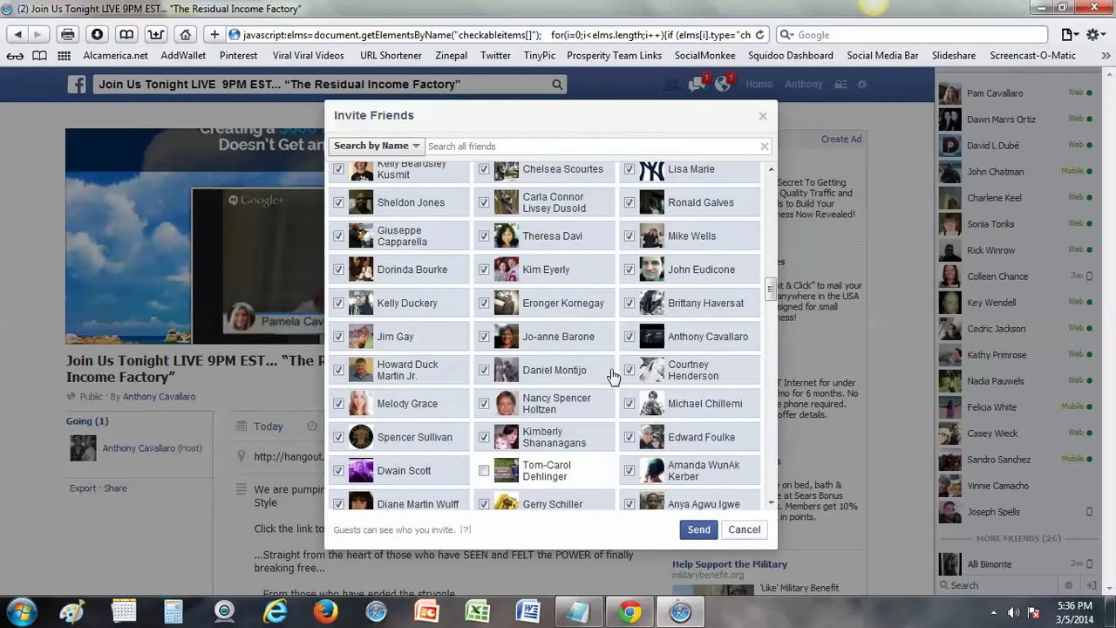
{"action": "left_click", "coordinate": [484, 202]}
{"action": "scroll", "coordinate": [595, 358], "scroll_direction": "up", "scroll_amount": 2}
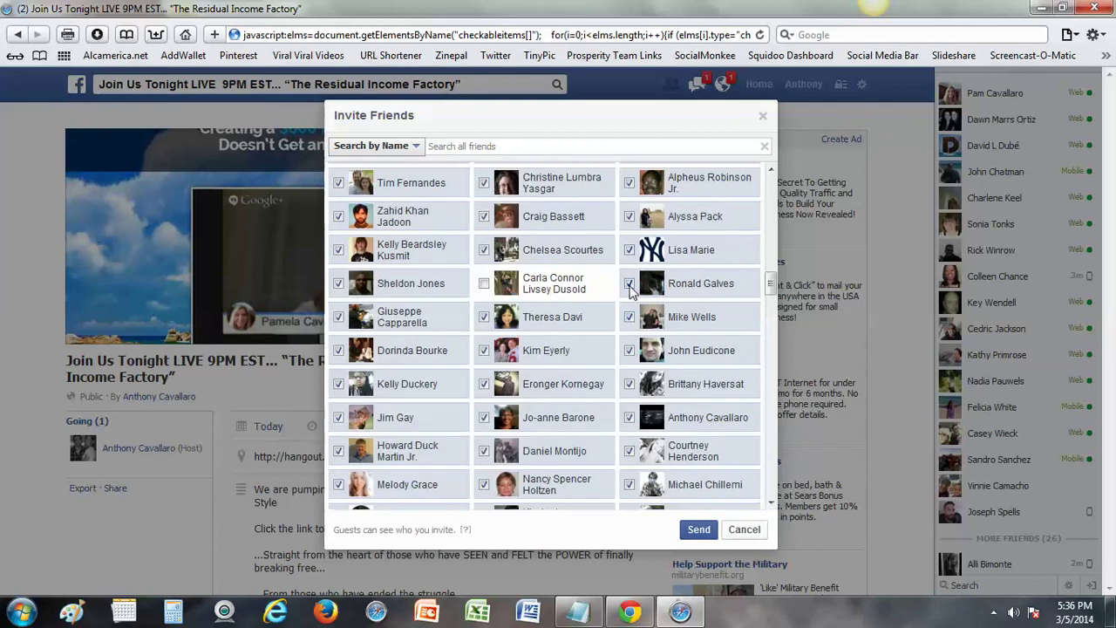
{"action": "scroll", "coordinate": [635, 288], "scroll_direction": "up", "scroll_amount": 2}
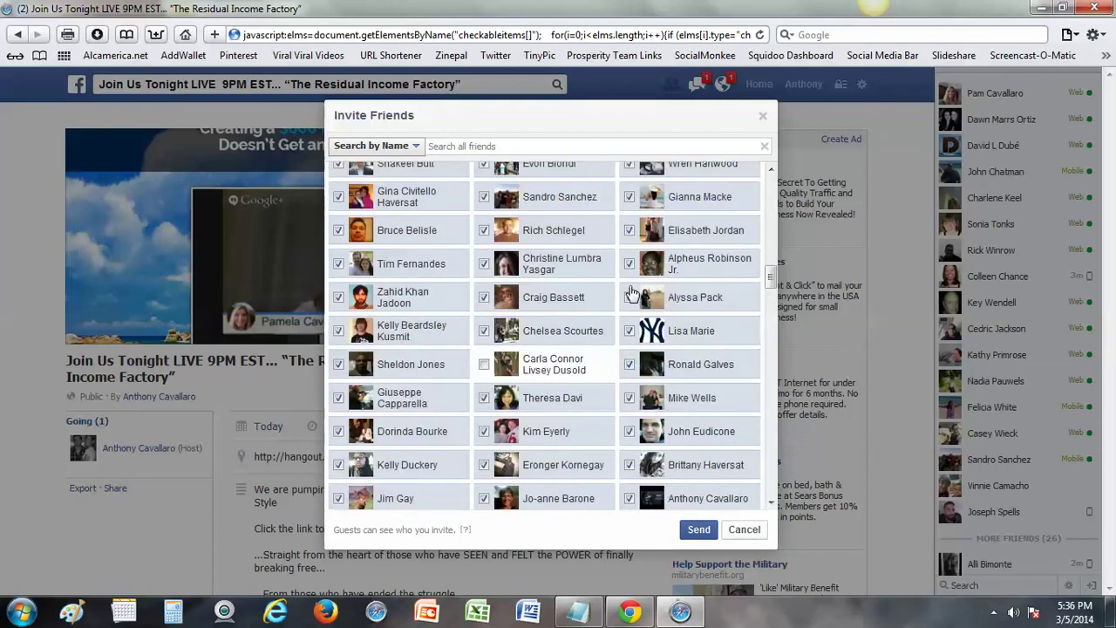
{"action": "left_click", "coordinate": [630, 231]}
{"action": "left_click", "coordinate": [628, 231]}
Deselect two second-column friends whose entries are four rows apart further up the invitation list
{"action": "scroll", "coordinate": [626, 229], "scroll_direction": "up", "scroll_amount": 6}
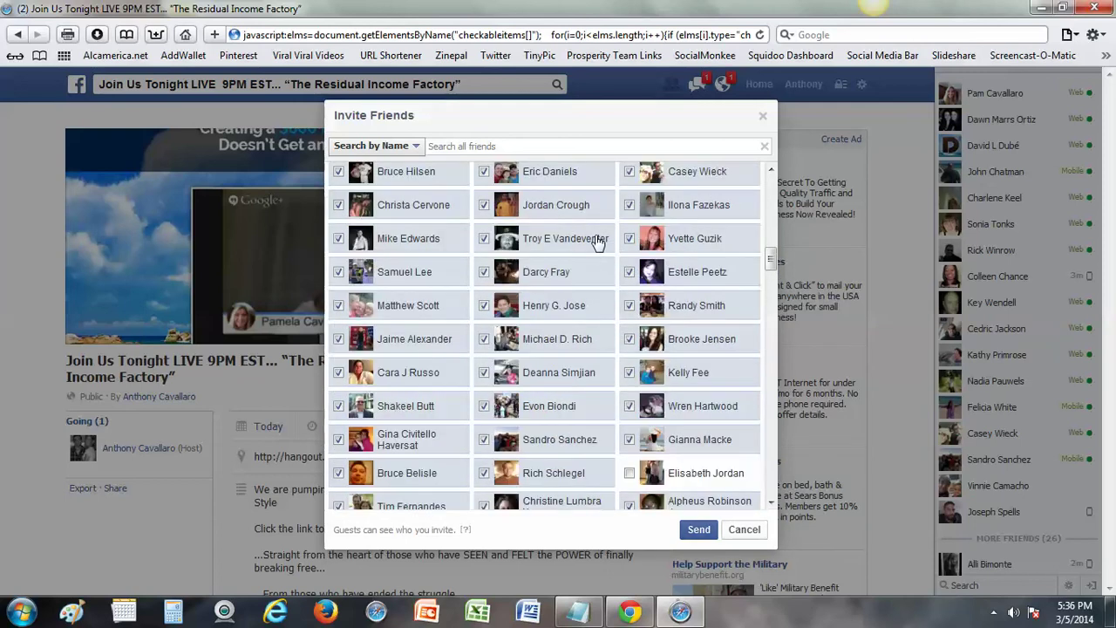
{"action": "left_click", "coordinate": [484, 175]}
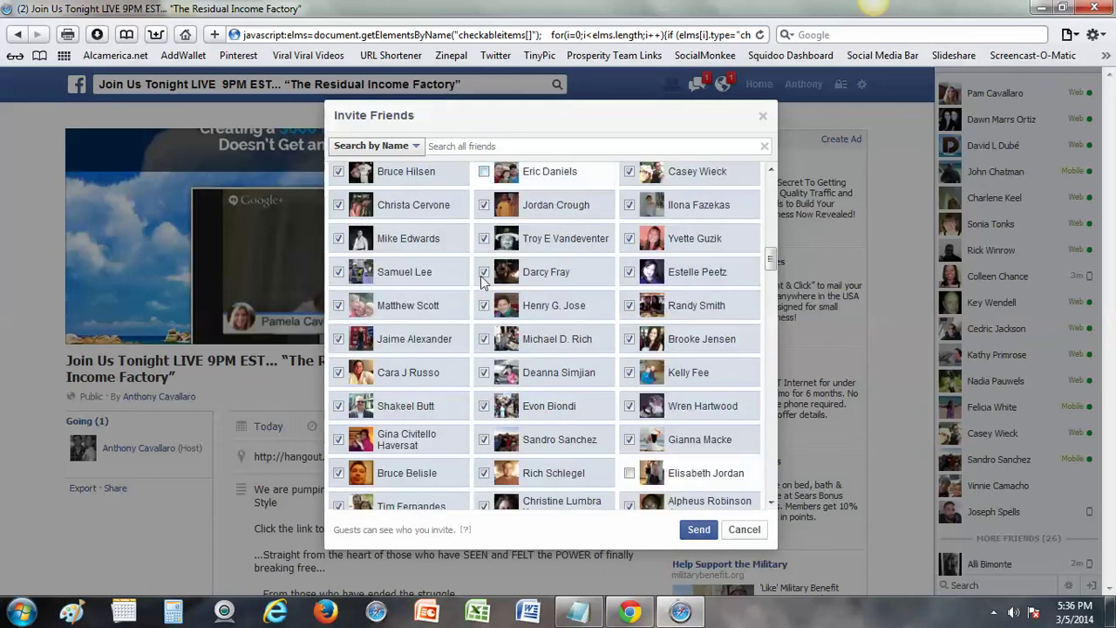
{"action": "scroll", "coordinate": [526, 324], "scroll_direction": "up", "scroll_amount": 2}
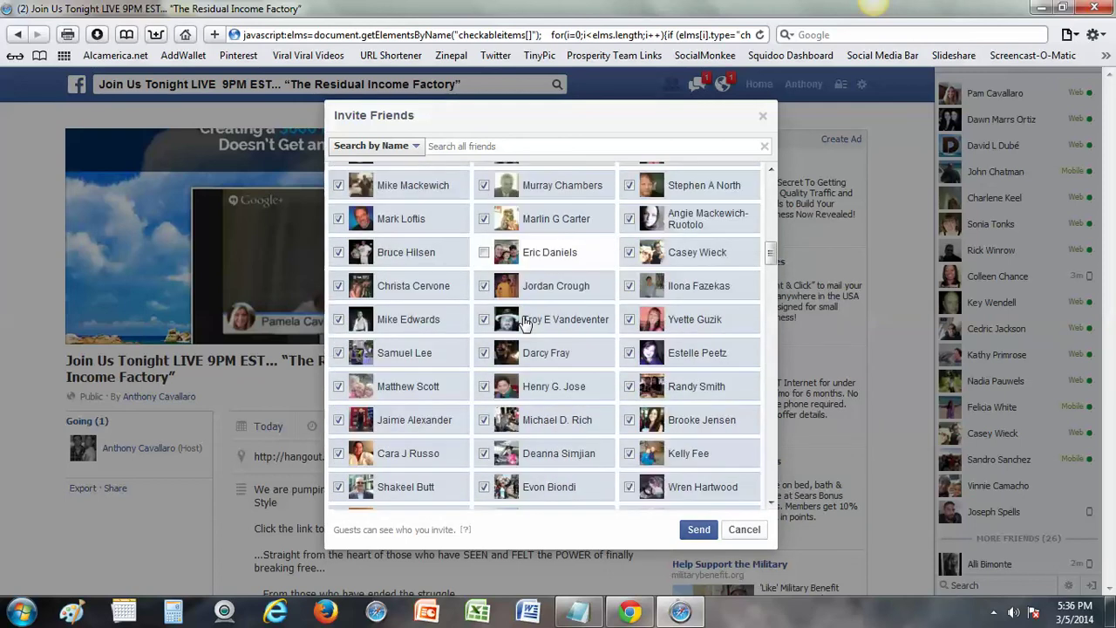
{"action": "scroll", "coordinate": [523, 319], "scroll_direction": "up", "scroll_amount": 2}
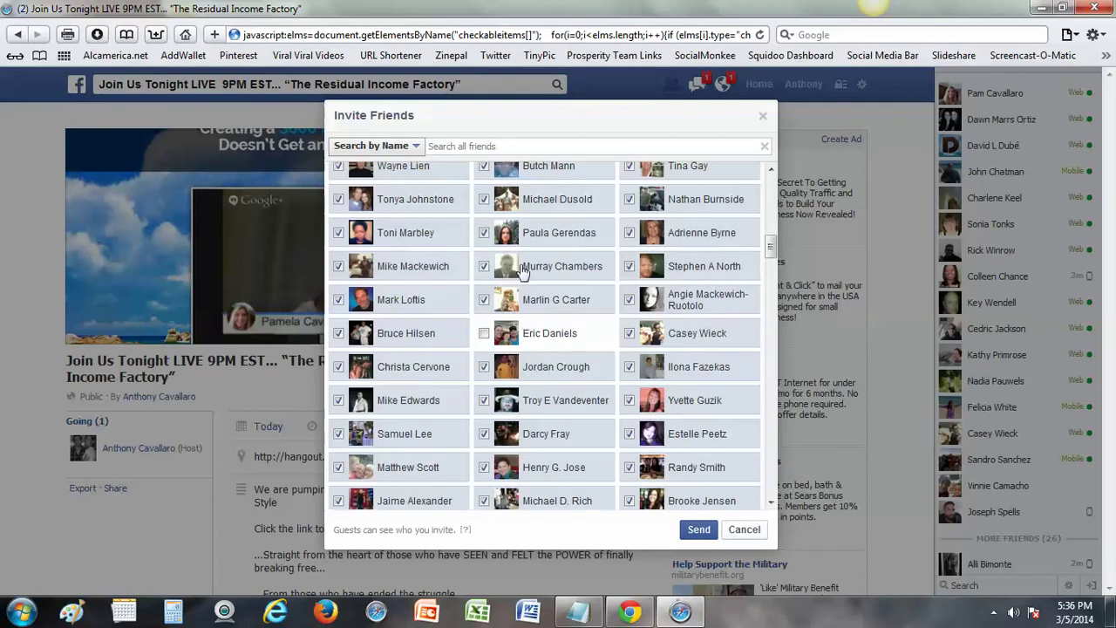
{"action": "left_click", "coordinate": [485, 200]}
Uncheck the two adjacent second-column friends sharing the host's surname and the third-column friend beside the upper one
{"action": "scroll", "coordinate": [523, 274], "scroll_direction": "up", "scroll_amount": 2}
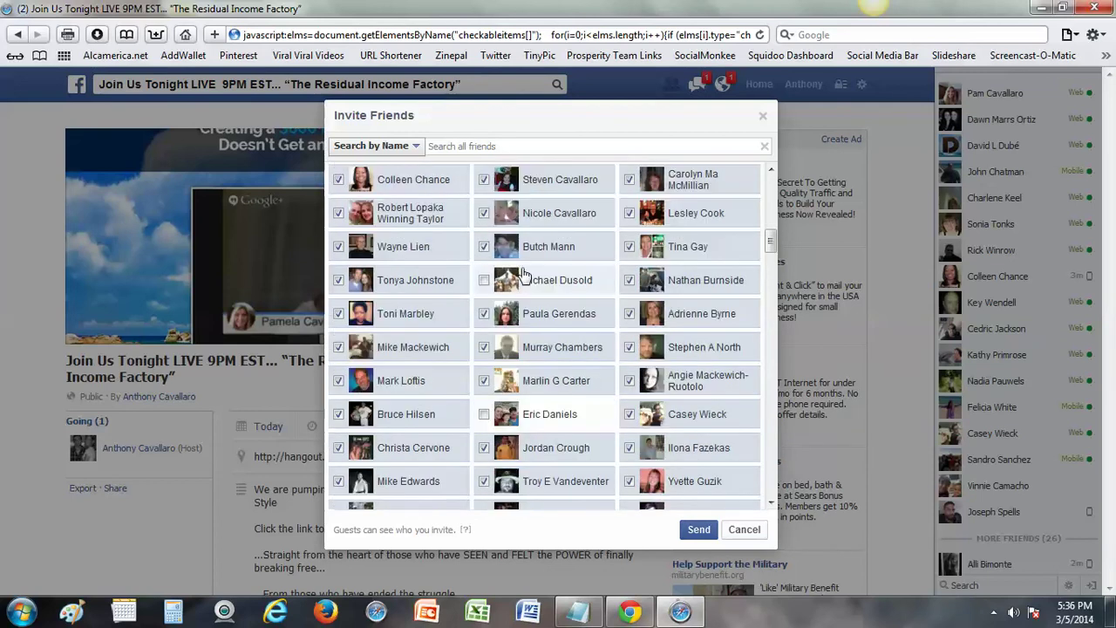
{"action": "left_click", "coordinate": [484, 179]}
{"action": "left_click", "coordinate": [484, 213]}
{"action": "scroll", "coordinate": [525, 288], "scroll_direction": "up", "scroll_amount": 2}
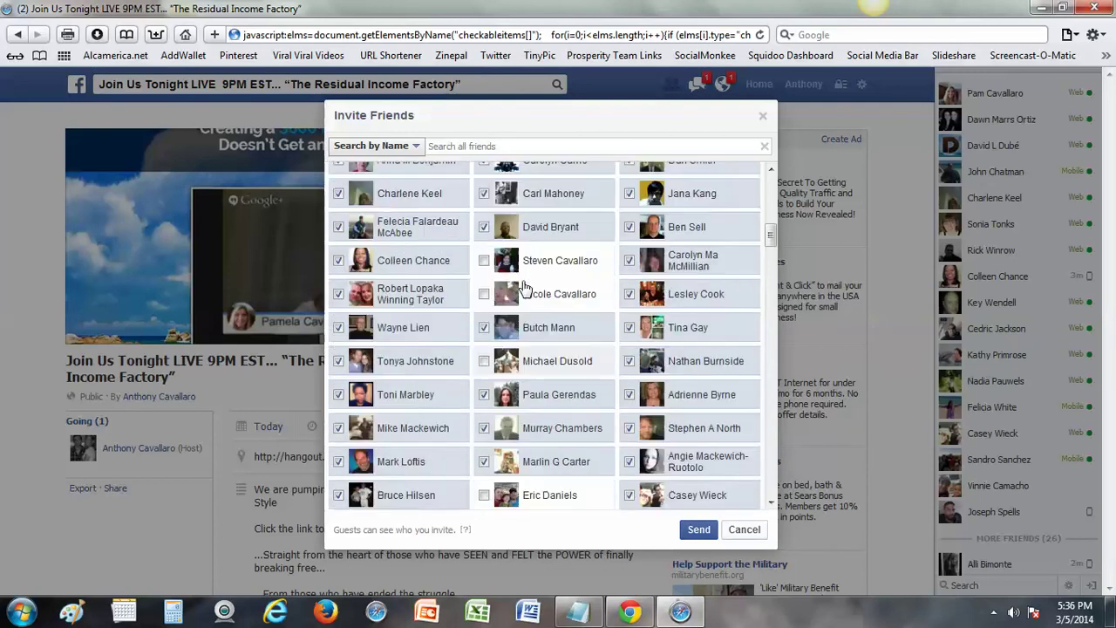
{"action": "left_click", "coordinate": [630, 260]}
Uncheck the first-column friend who shares a surname with the third-column friend just excluded
{"action": "scroll", "coordinate": [600, 294], "scroll_direction": "up", "scroll_amount": 2}
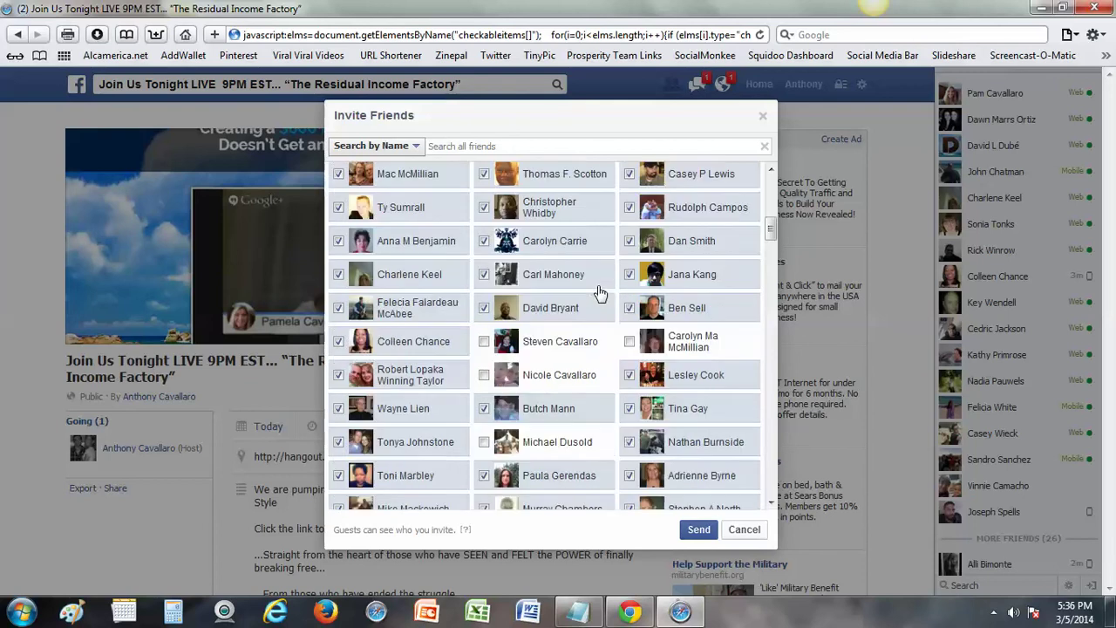
{"action": "scroll", "coordinate": [600, 293], "scroll_direction": "up", "scroll_amount": 2}
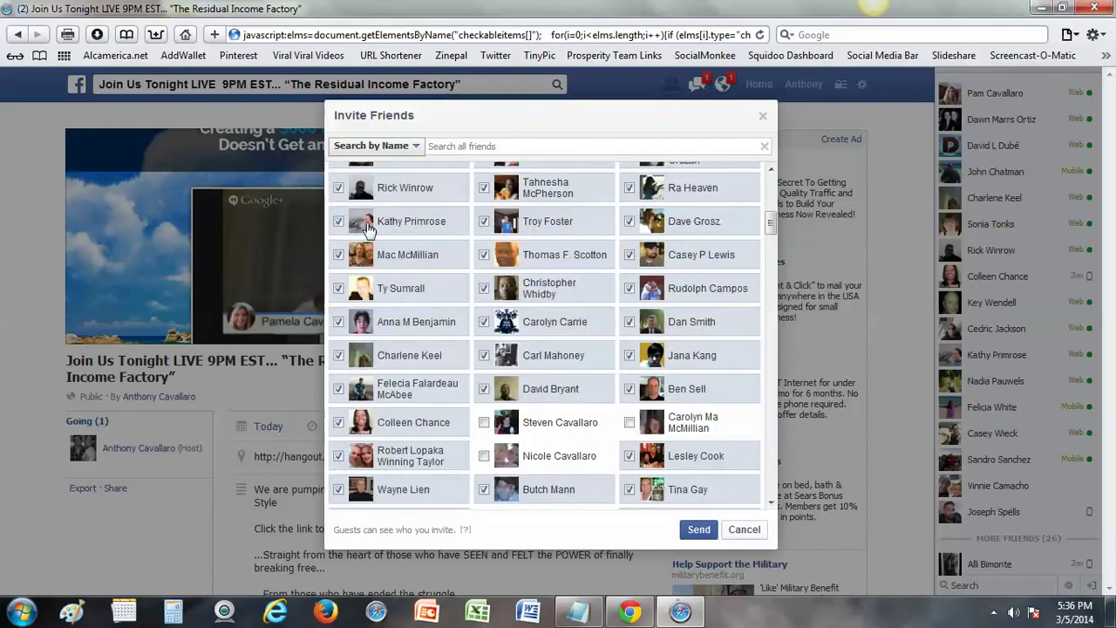
{"action": "left_click", "coordinate": [339, 254]}
{"action": "scroll", "coordinate": [479, 305], "scroll_direction": "up", "scroll_amount": 2}
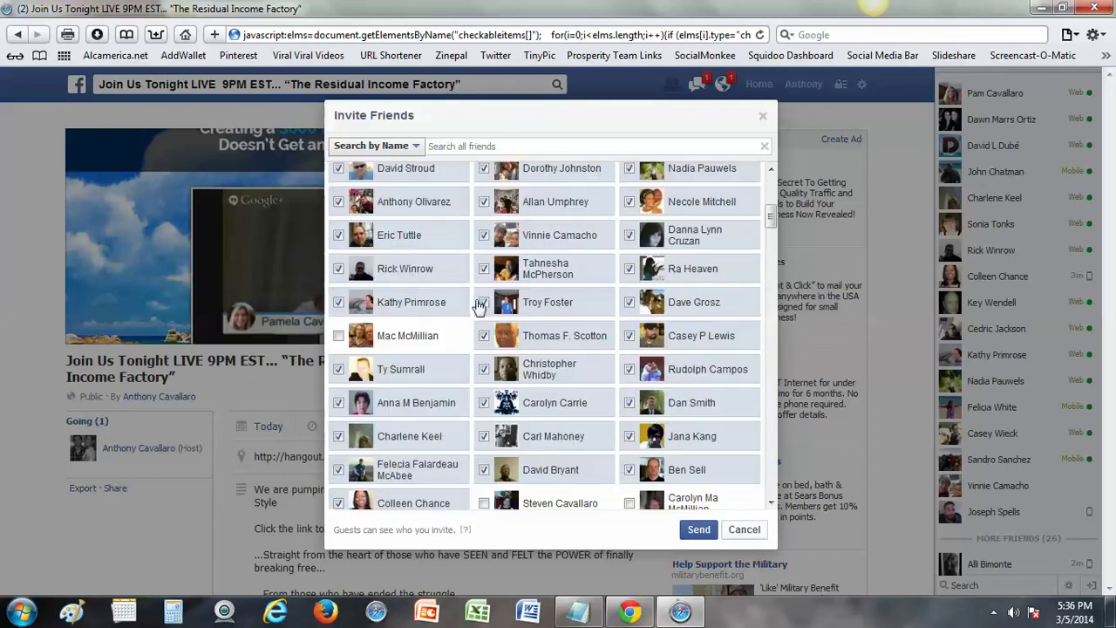
Uncheck the first-column friend in the eighth row from the start of the invitation list
{"action": "scroll", "coordinate": [480, 305], "scroll_direction": "up", "scroll_amount": 2}
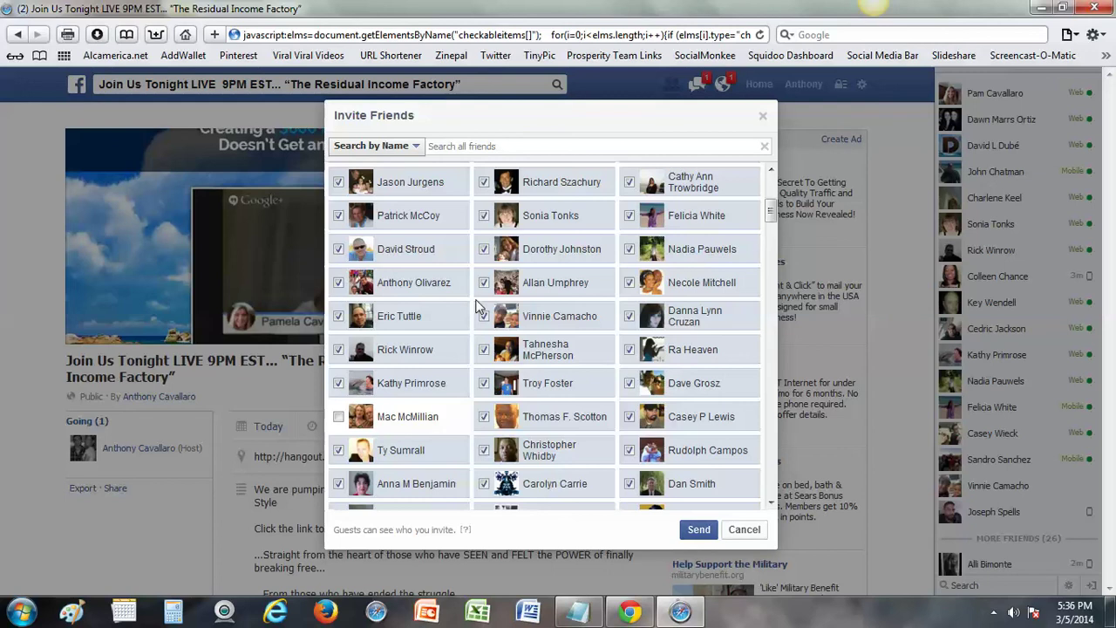
{"action": "scroll", "coordinate": [478, 307], "scroll_direction": "up", "scroll_amount": 2}
{"action": "scroll", "coordinate": [479, 306], "scroll_direction": "up", "scroll_amount": 2}
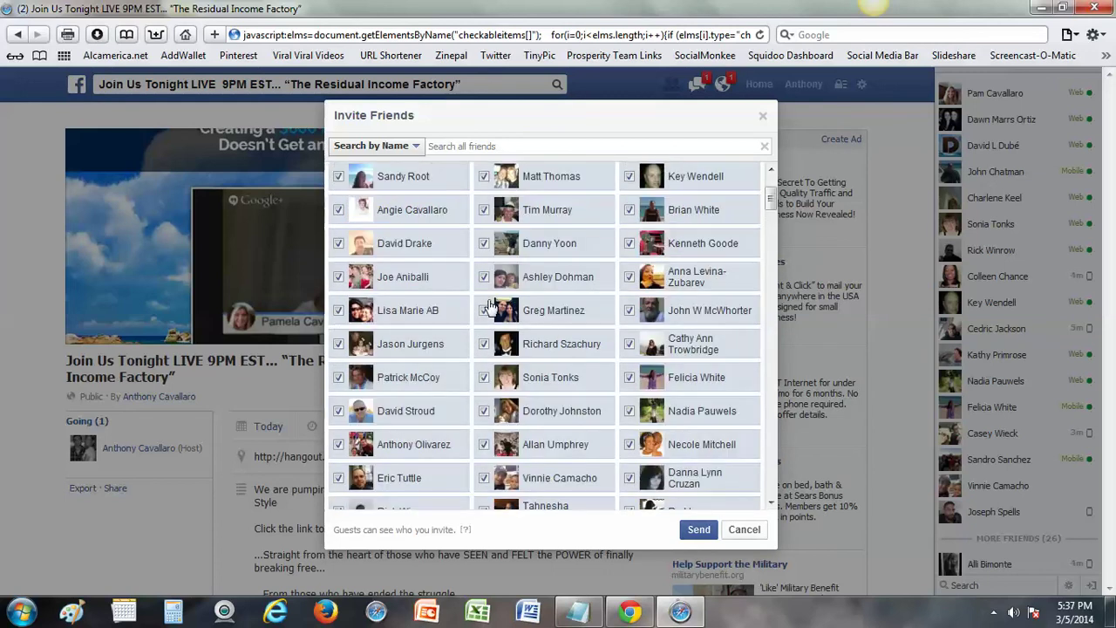
{"action": "left_click", "coordinate": [339, 277]}
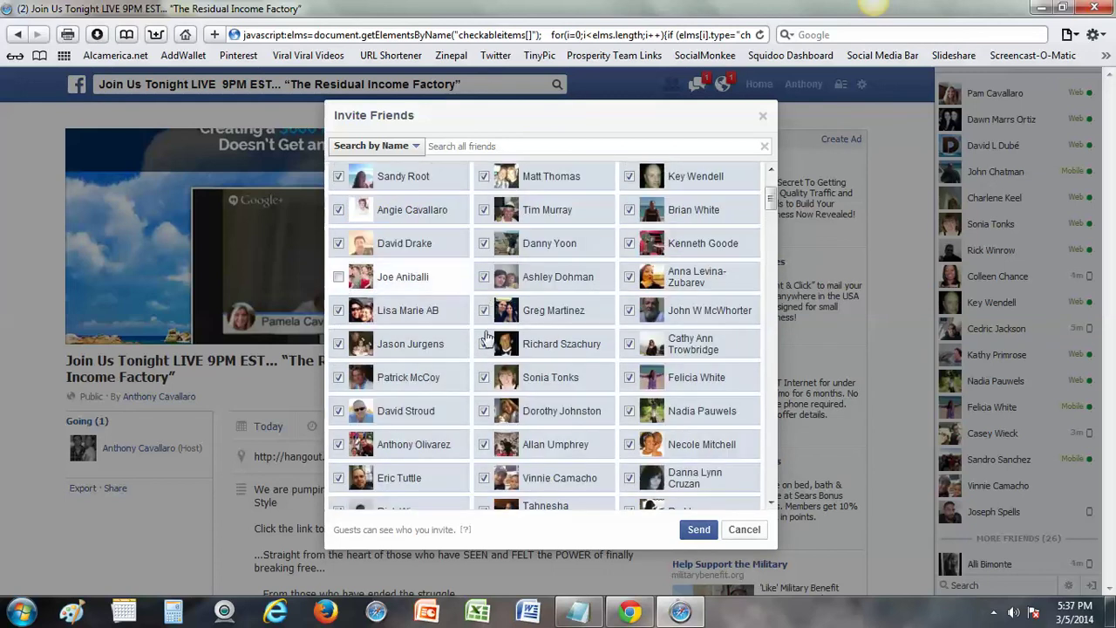
Send the event invitations to the remaining checked friends and submit the security check with the captcha text
{"action": "scroll", "coordinate": [503, 341], "scroll_direction": "up", "scroll_amount": 2}
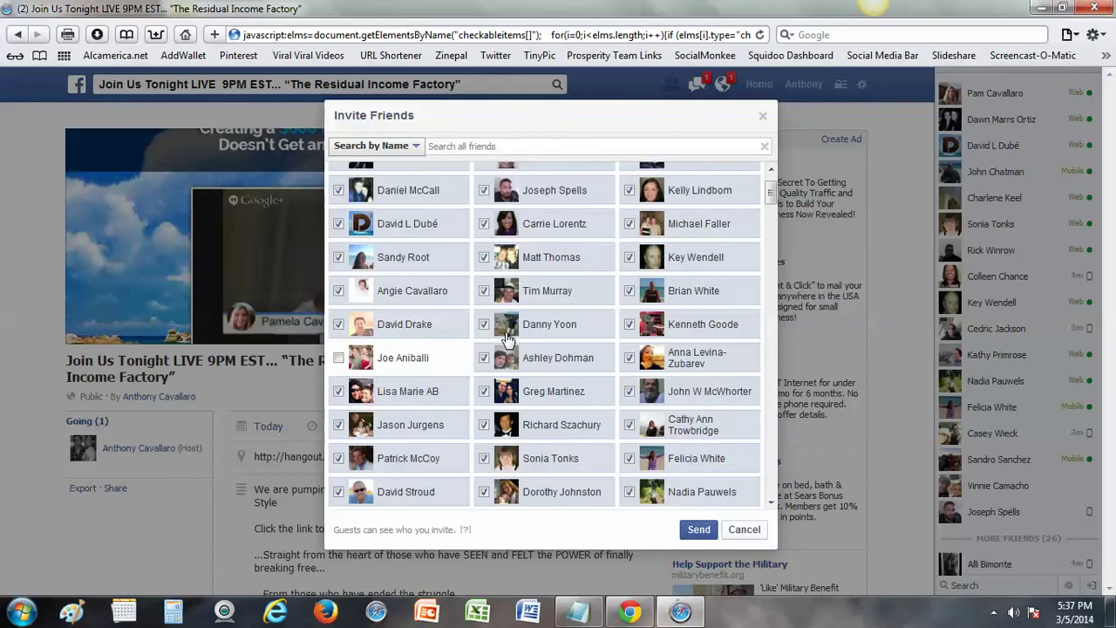
{"action": "scroll", "coordinate": [508, 339], "scroll_direction": "up", "scroll_amount": 1}
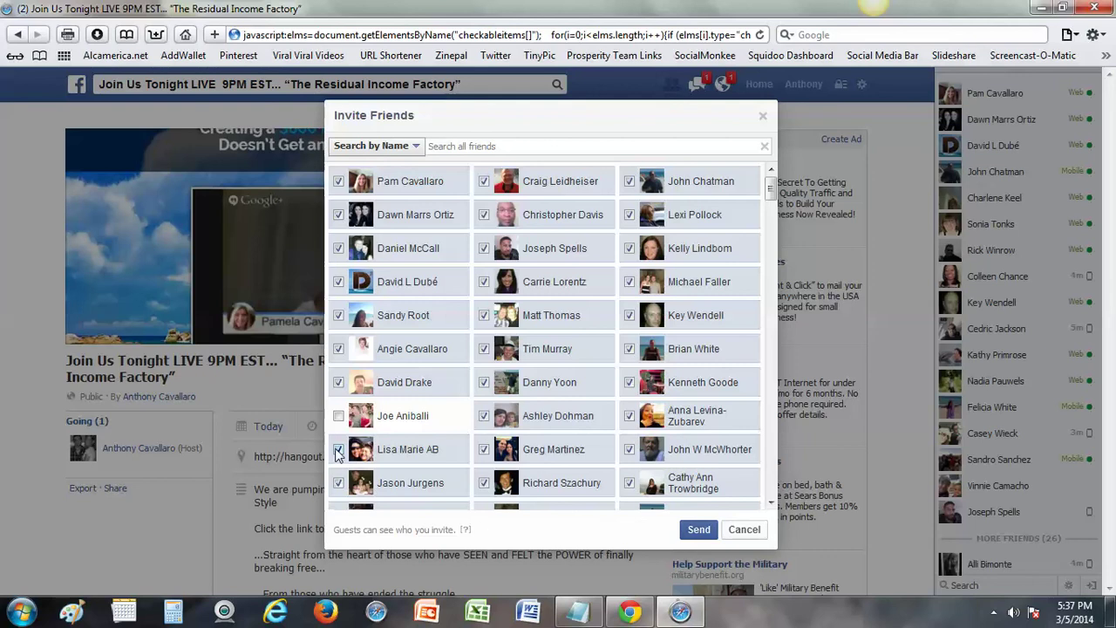
{"action": "left_click", "coordinate": [699, 530]}
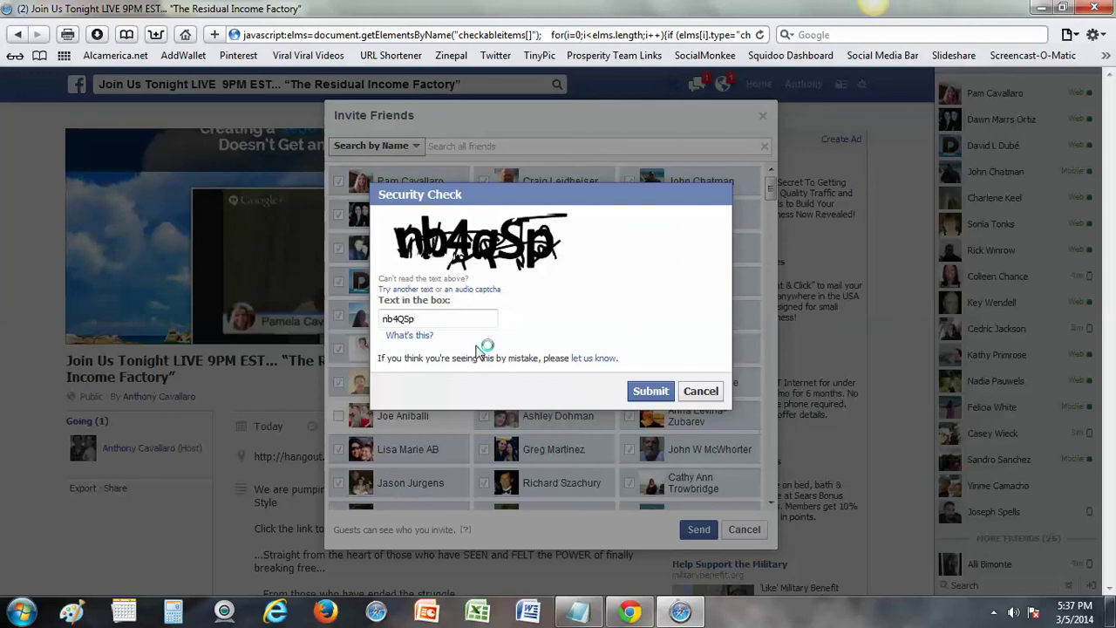
{"action": "left_click", "coordinate": [652, 392]}
{"action": "left_click", "coordinate": [651, 393]}
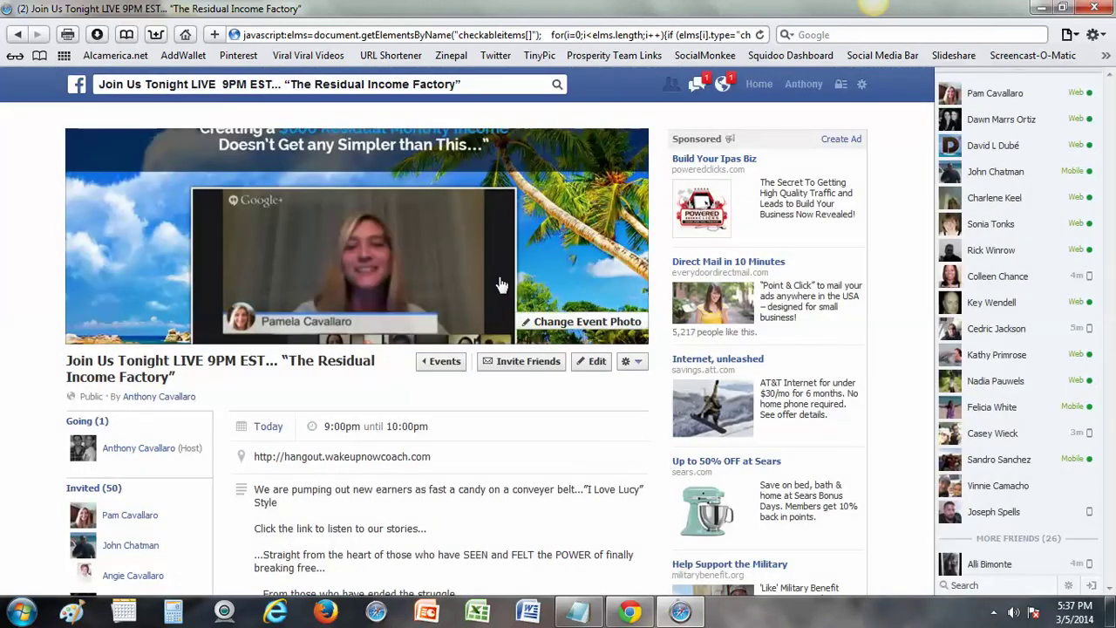
{"action": "scroll", "coordinate": [506, 384], "scroll_direction": "down", "scroll_amount": 2}
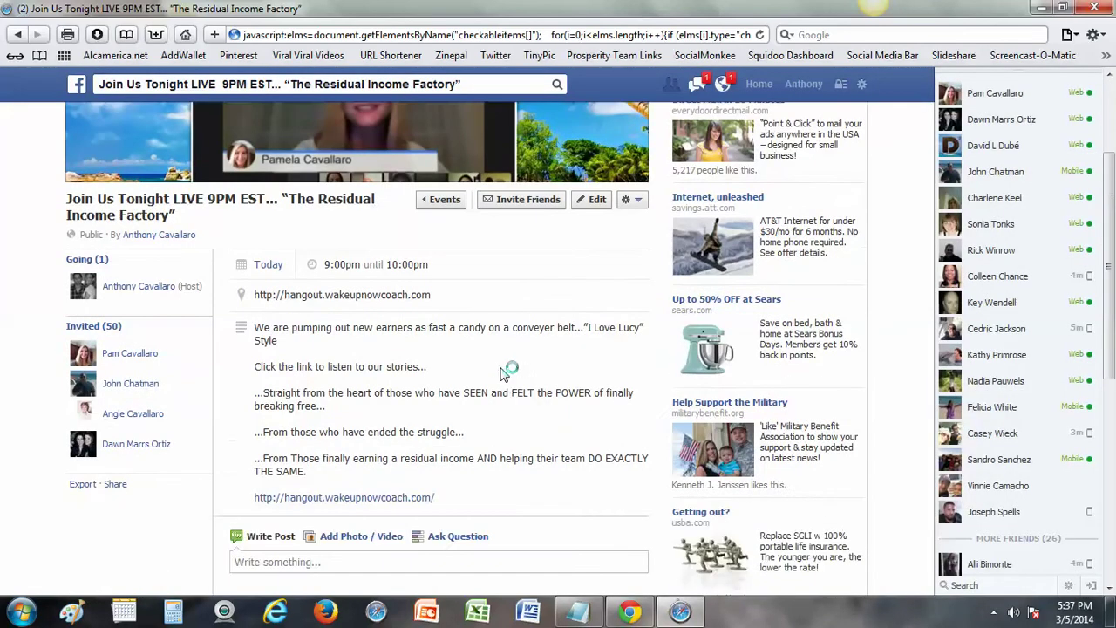
{"action": "scroll", "coordinate": [397, 403], "scroll_direction": "up", "scroll_amount": 2}
{"action": "scroll", "coordinate": [340, 471], "scroll_direction": "down", "scroll_amount": 1}
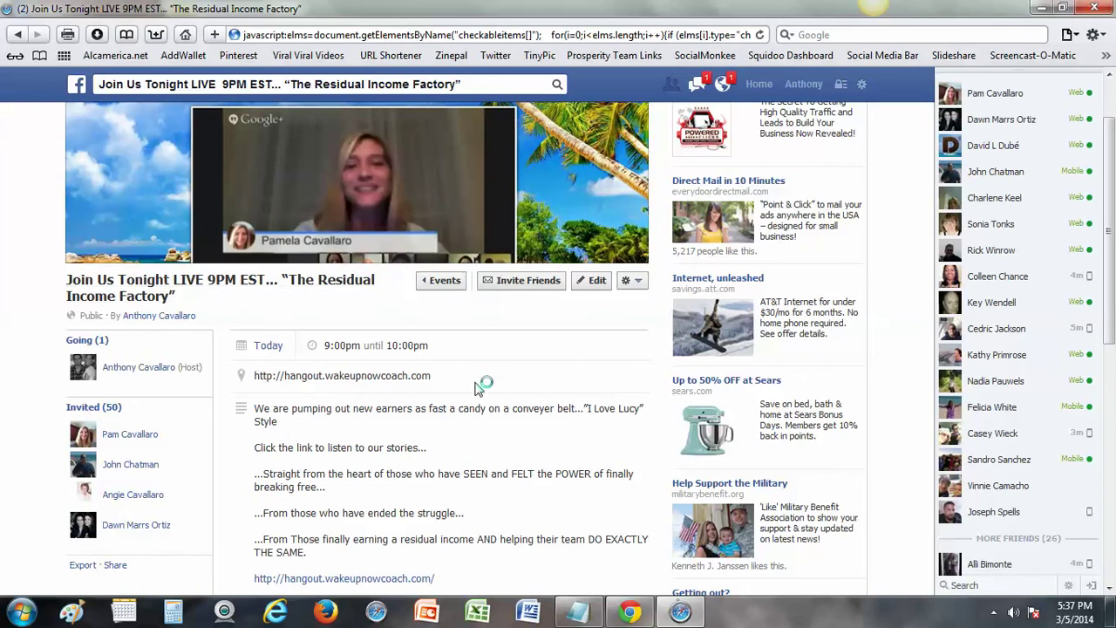
{"action": "scroll", "coordinate": [478, 388], "scroll_direction": "down", "scroll_amount": 1}
{"action": "scroll", "coordinate": [480, 388], "scroll_direction": "down", "scroll_amount": 2}
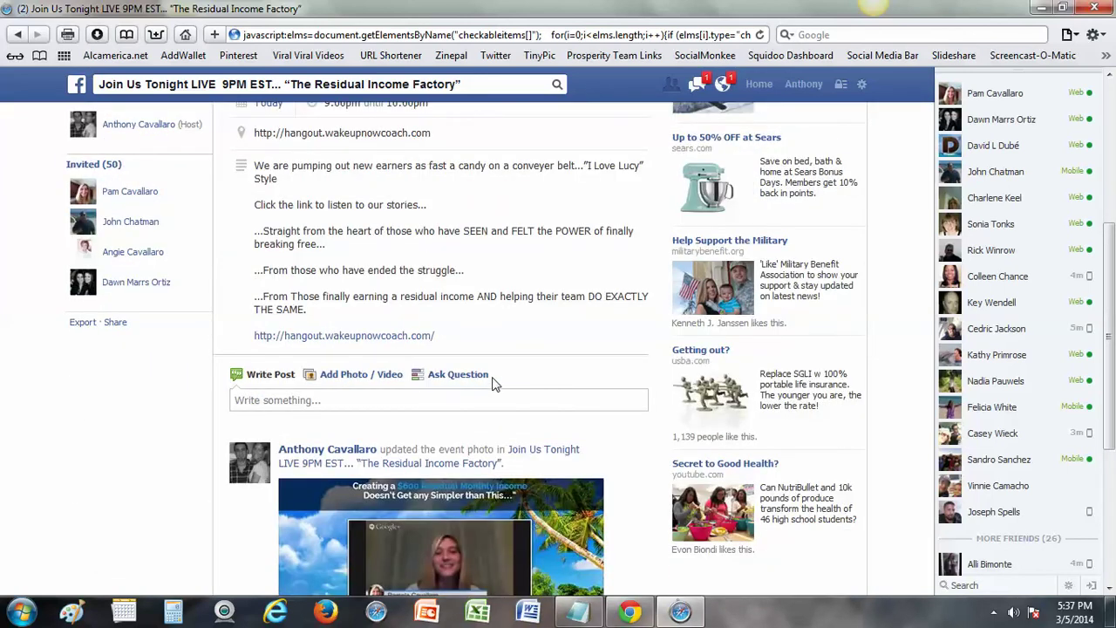
{"action": "scroll", "coordinate": [490, 384], "scroll_direction": "up", "scroll_amount": 3}
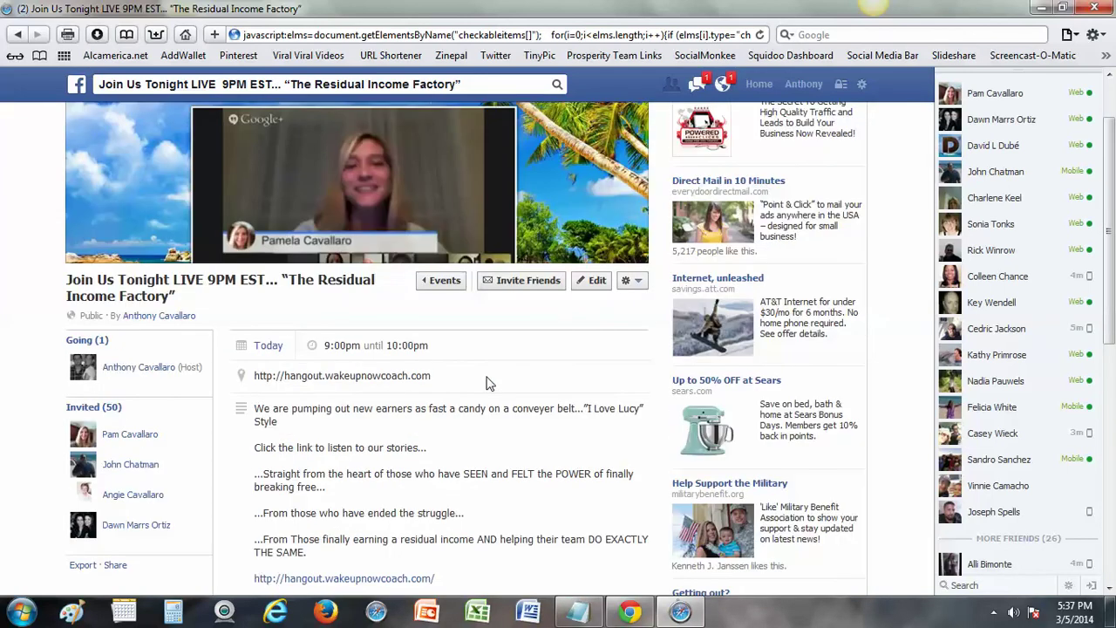